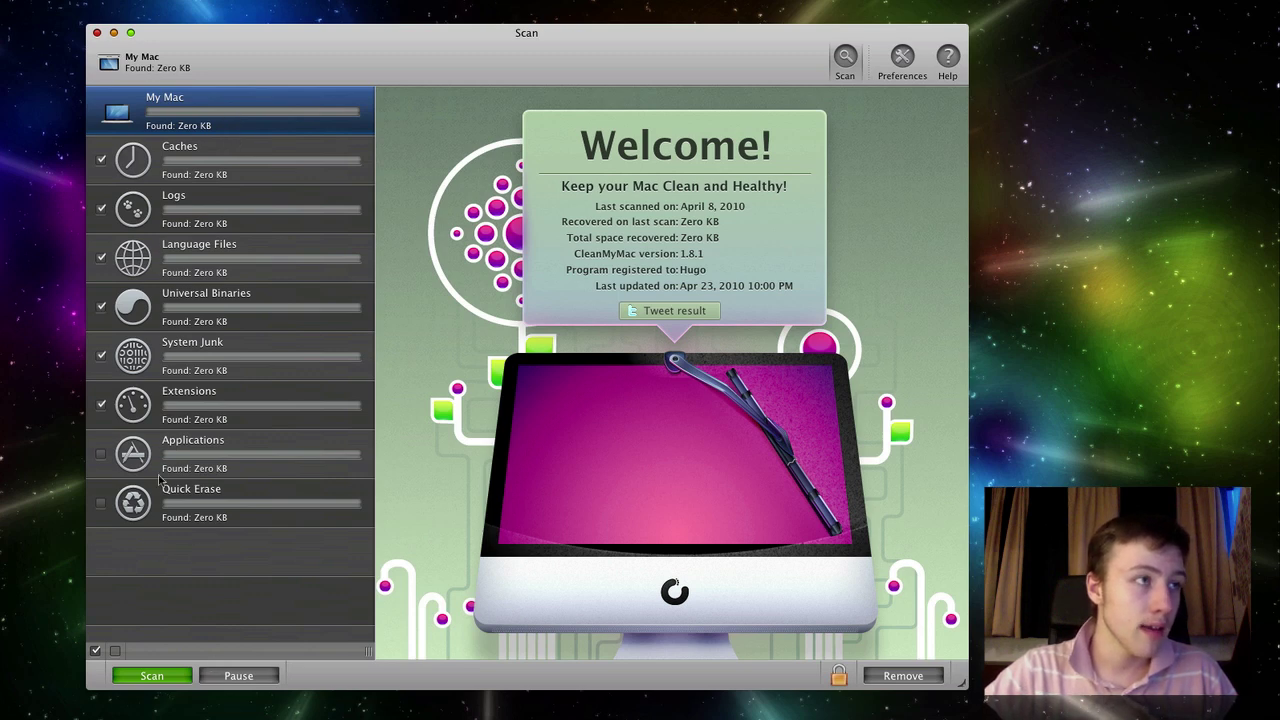
Include the Applications and Quick Erase categories in the scan.
click(206, 156)
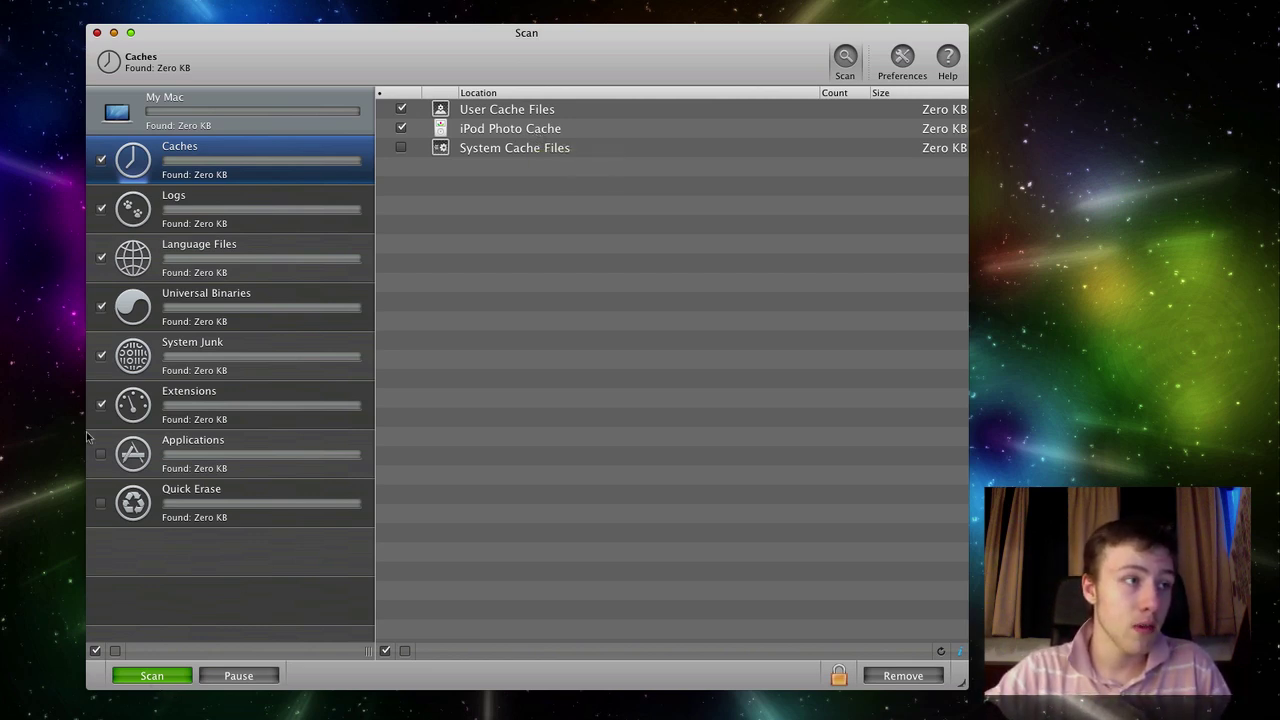
click(100, 476)
click(100, 454)
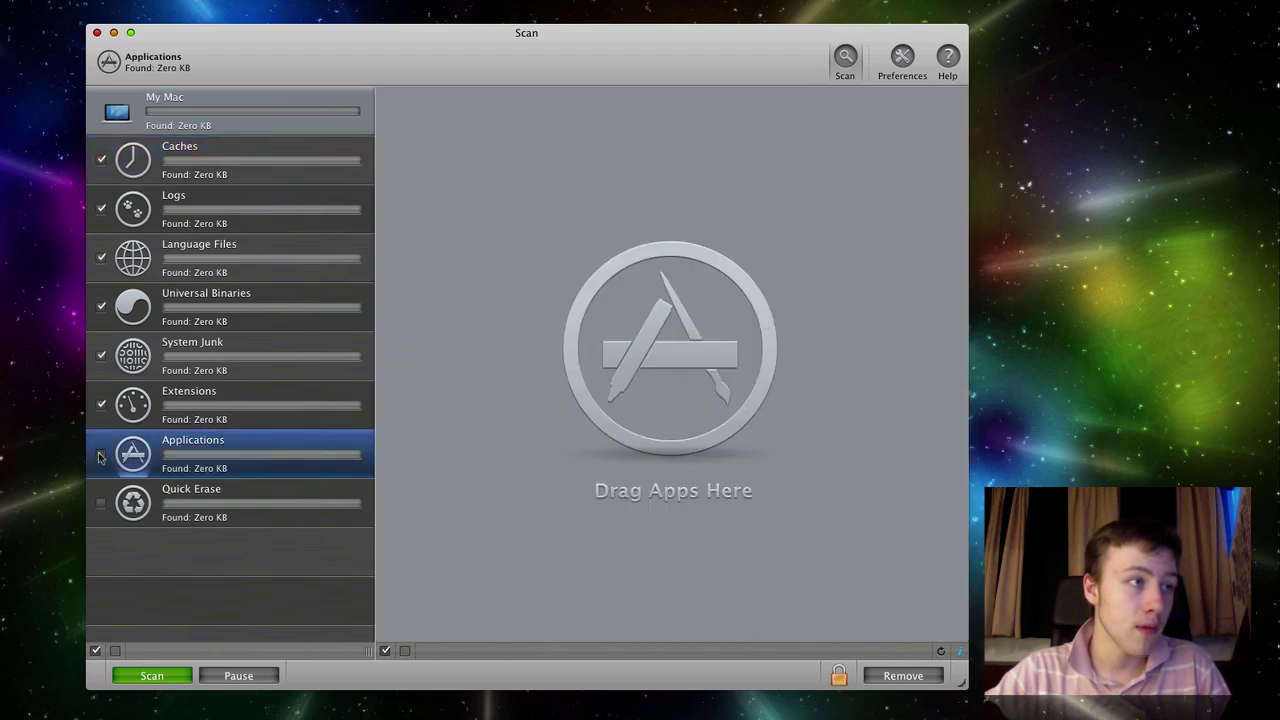
click(100, 508)
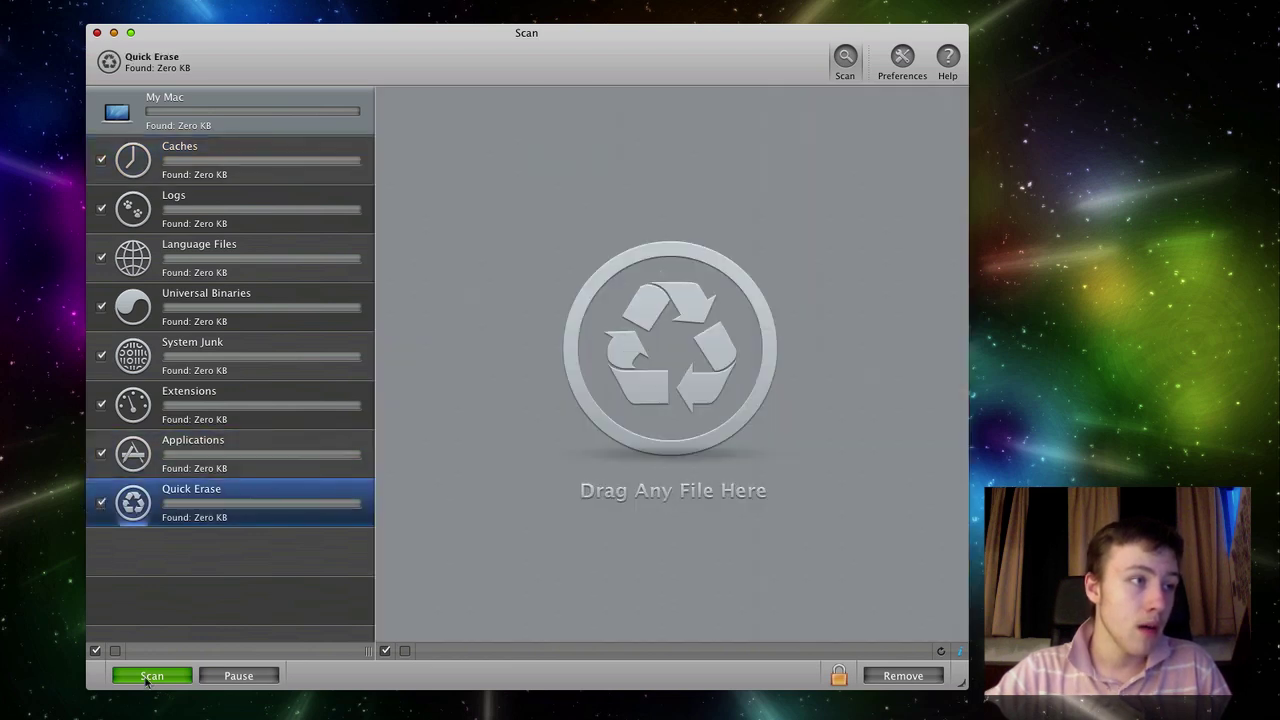
Review the contents of the Caches, Logs, Language Files and Universal Binaries categories.
click(221, 164)
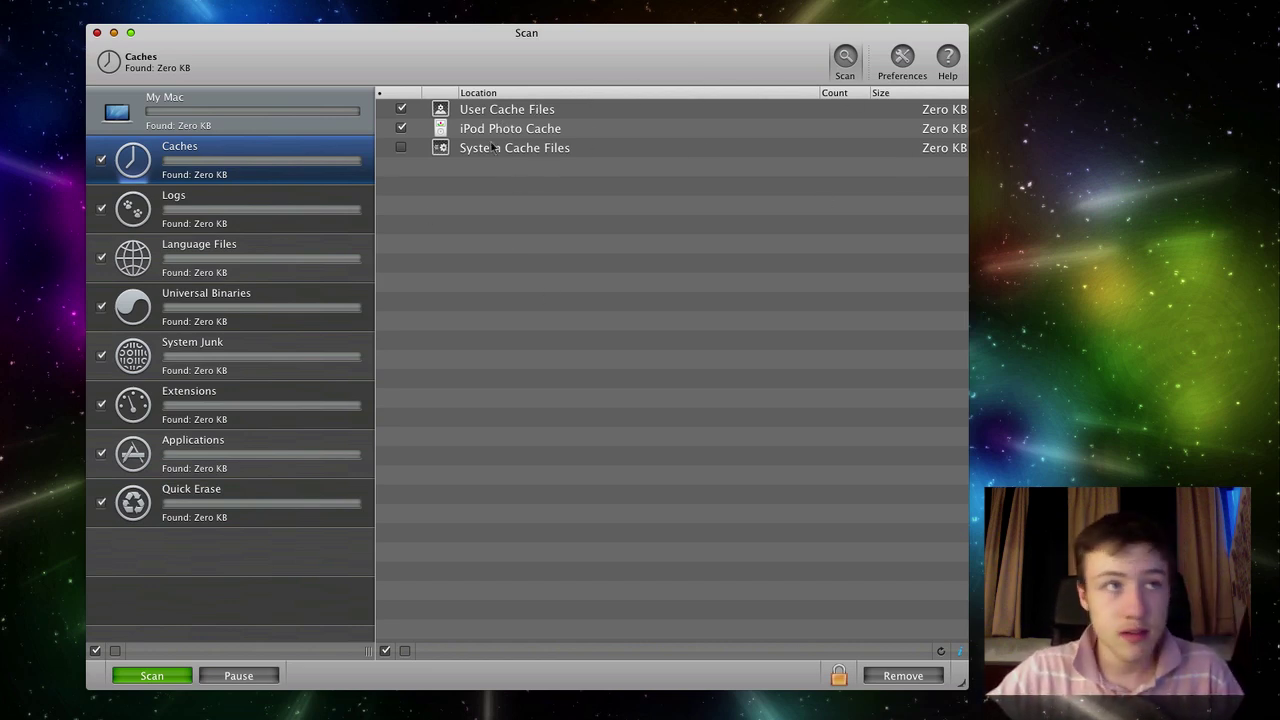
click(211, 208)
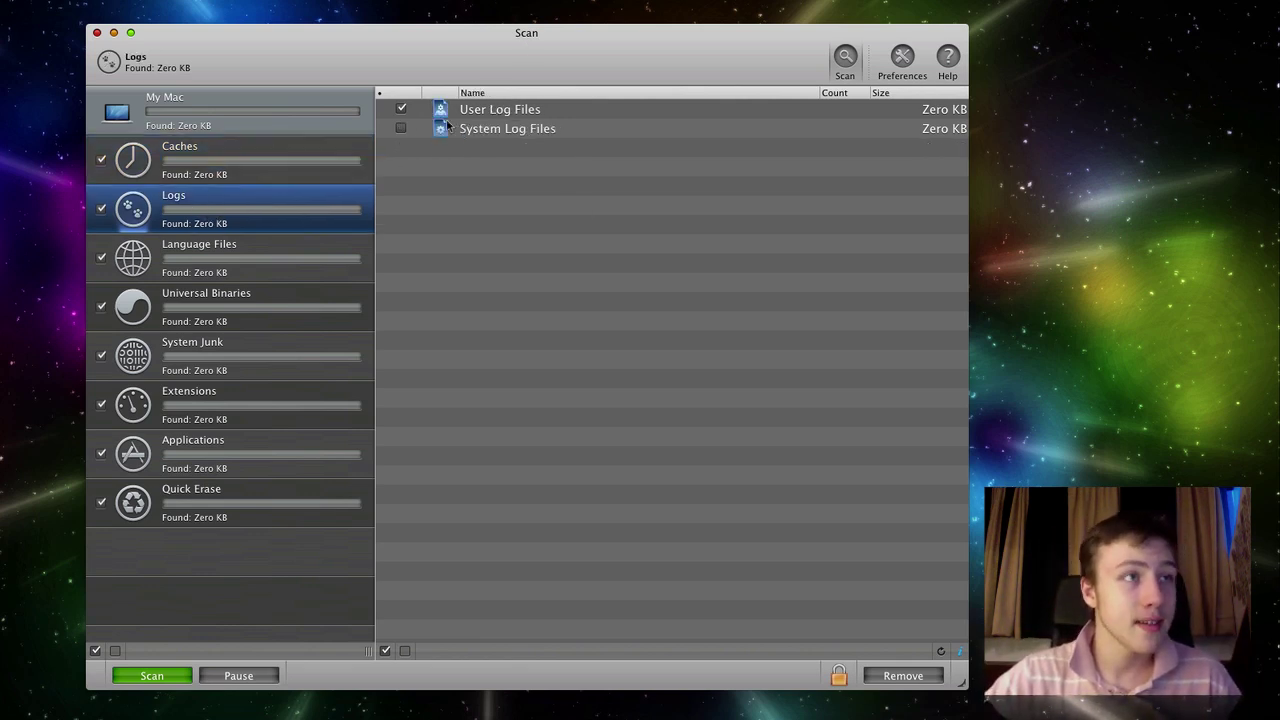
click(402, 128)
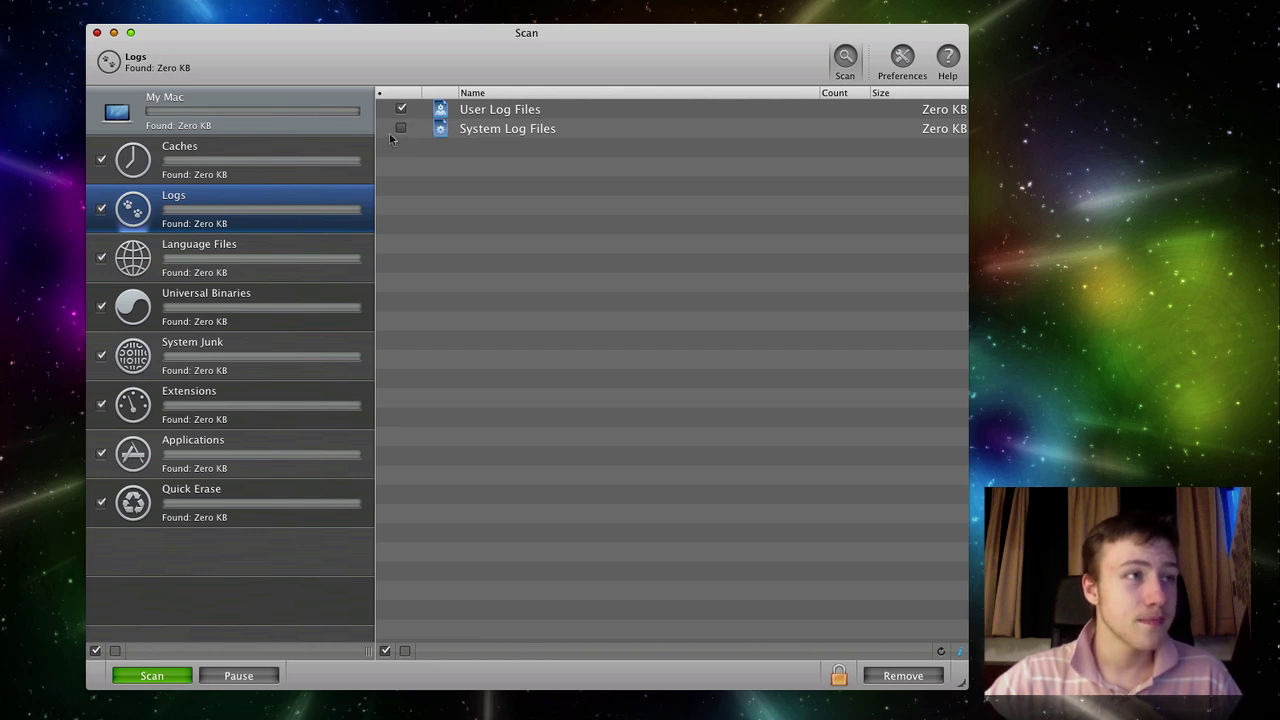
click(182, 252)
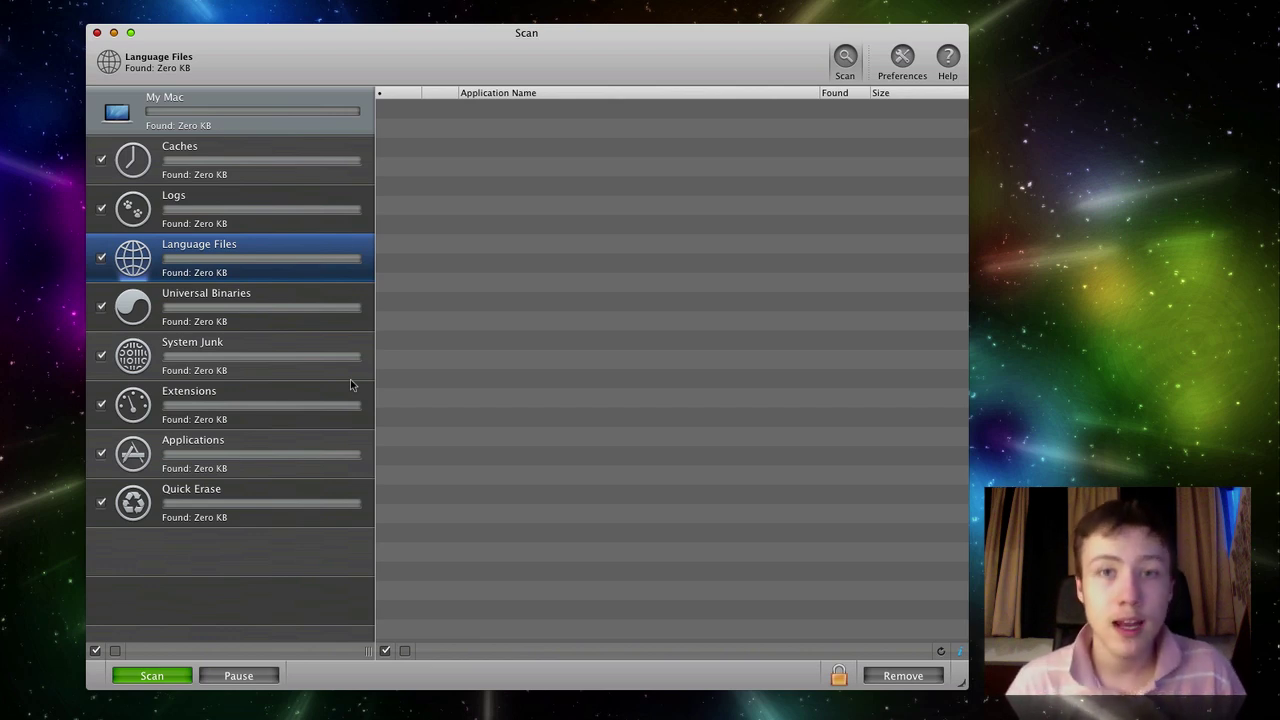
click(222, 305)
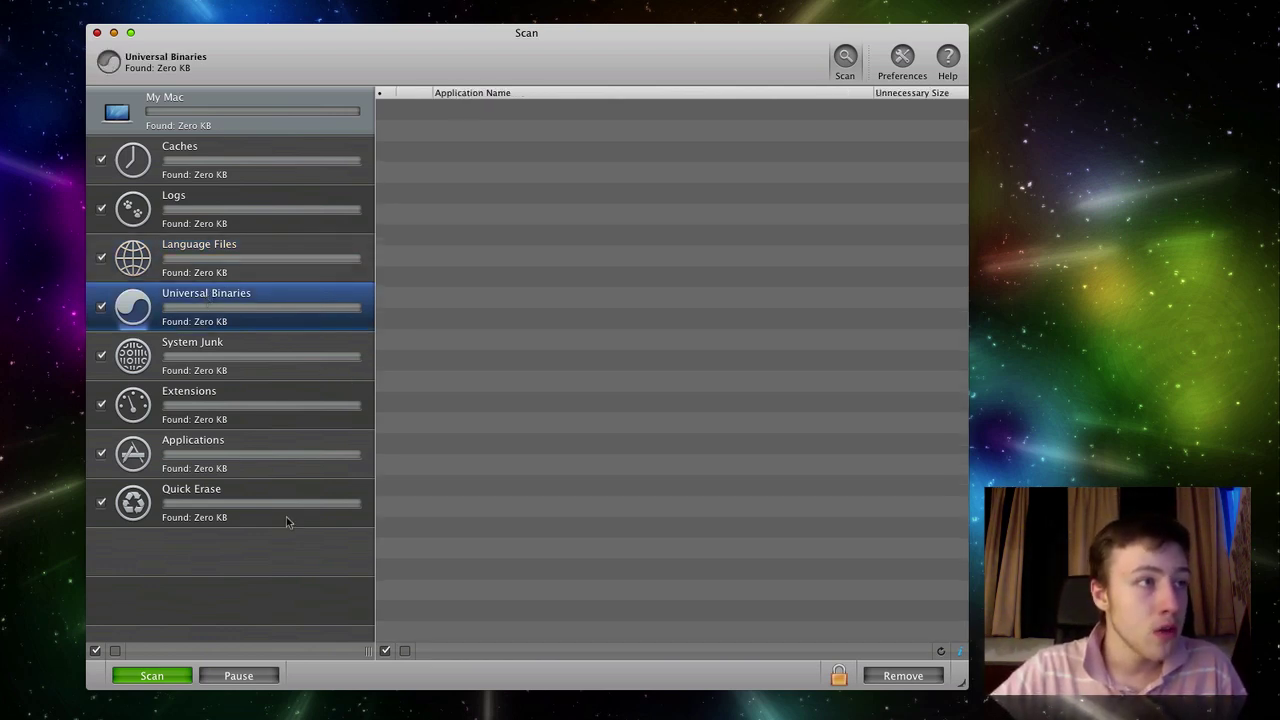
Read the description of the System Junk category in the side drawer and close the drawer.
click(243, 347)
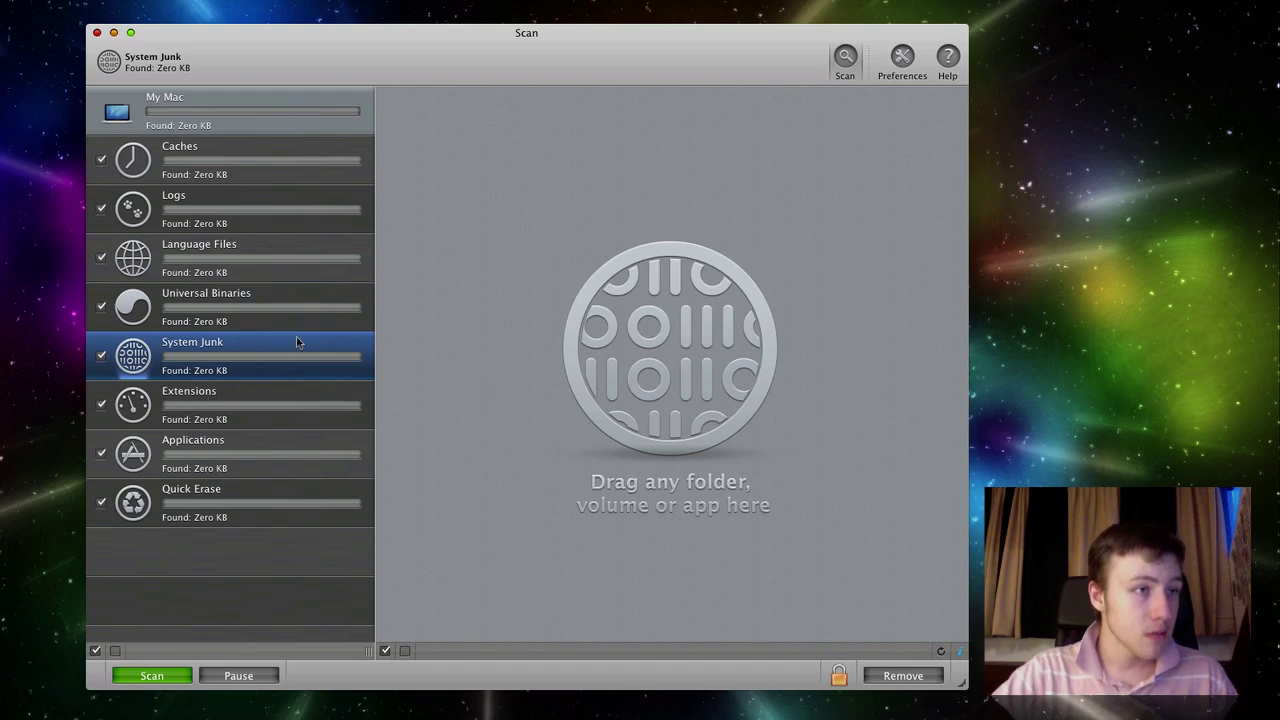
drag(572, 26, 479, 2)
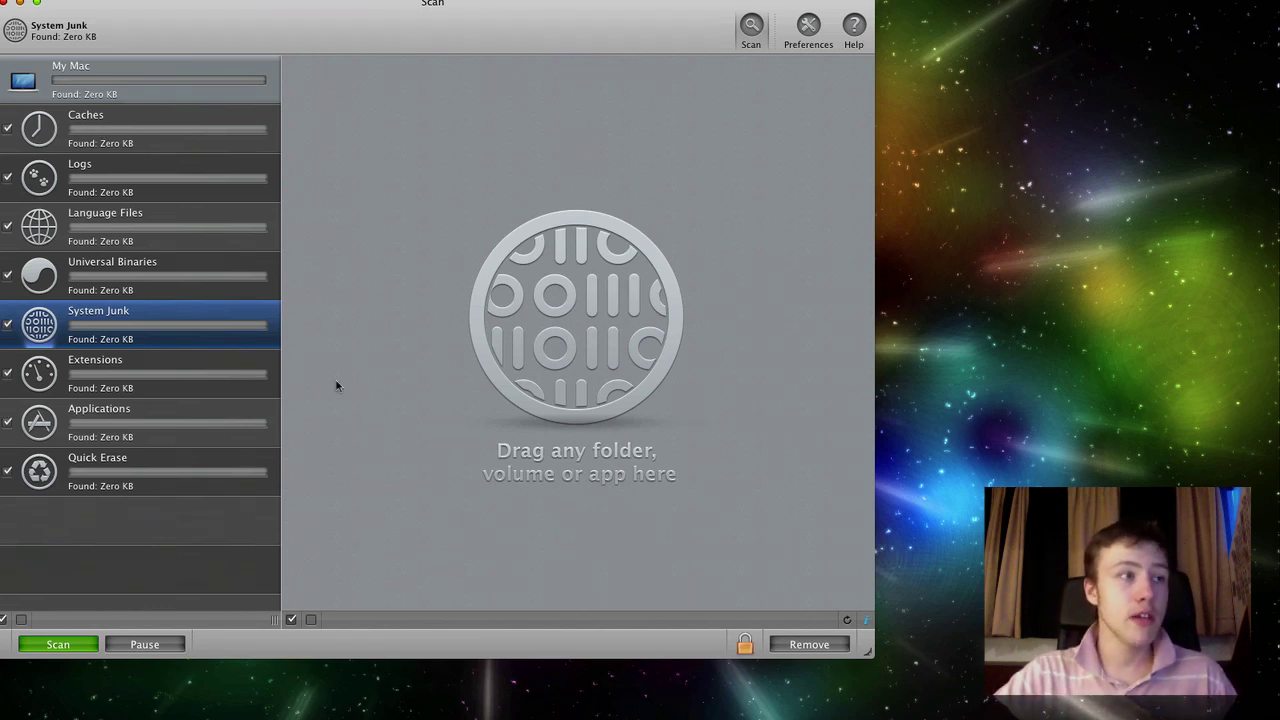
click(866, 622)
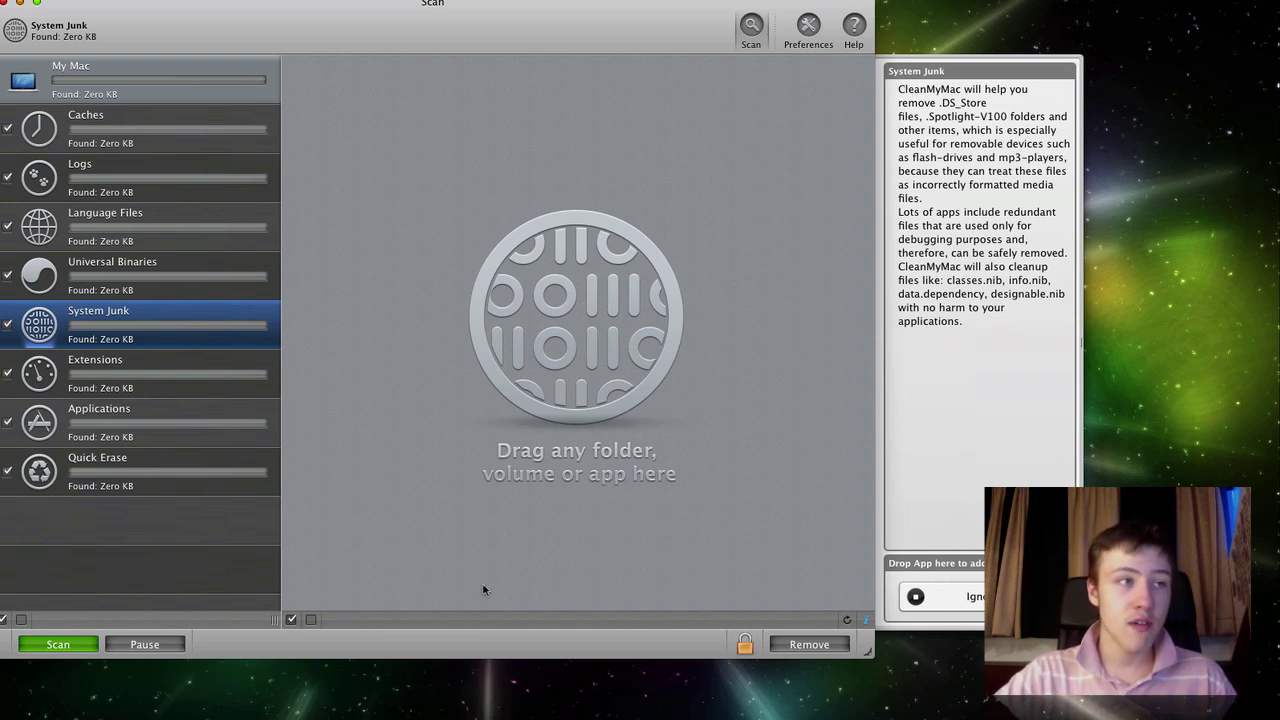
click(866, 622)
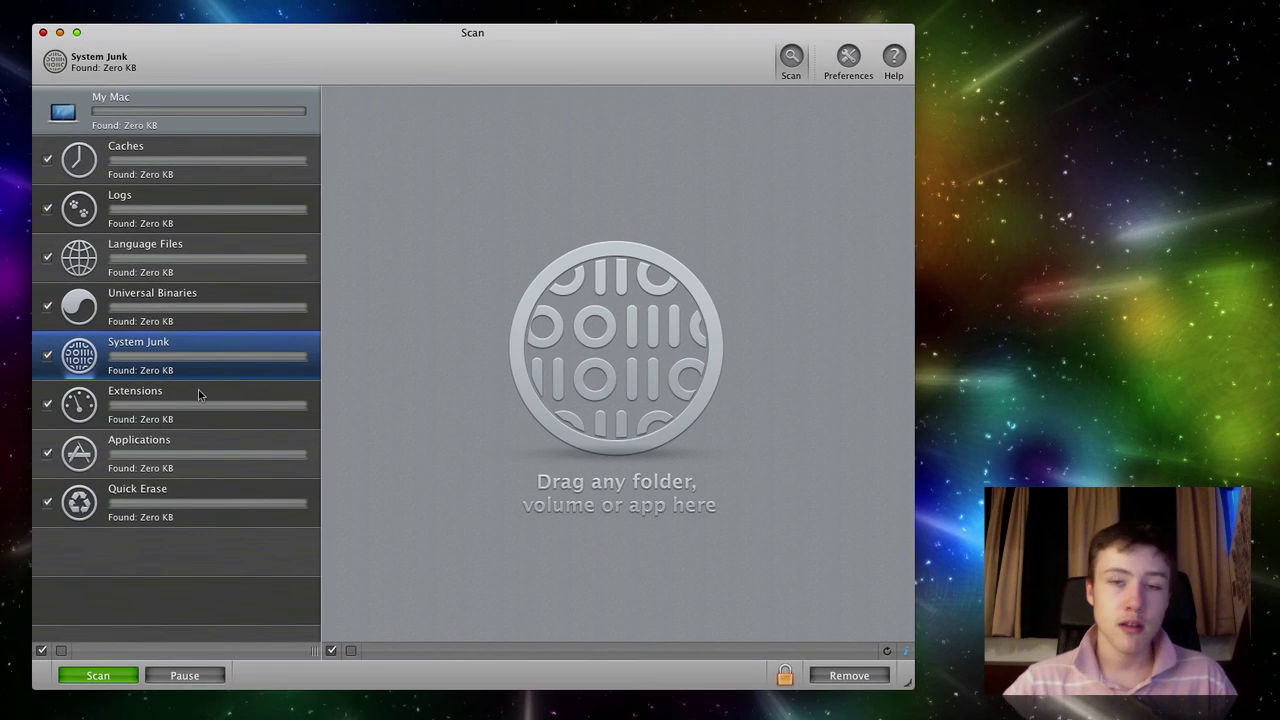
Look through the Extensions, Applications and Quick Erase categories.
click(198, 398)
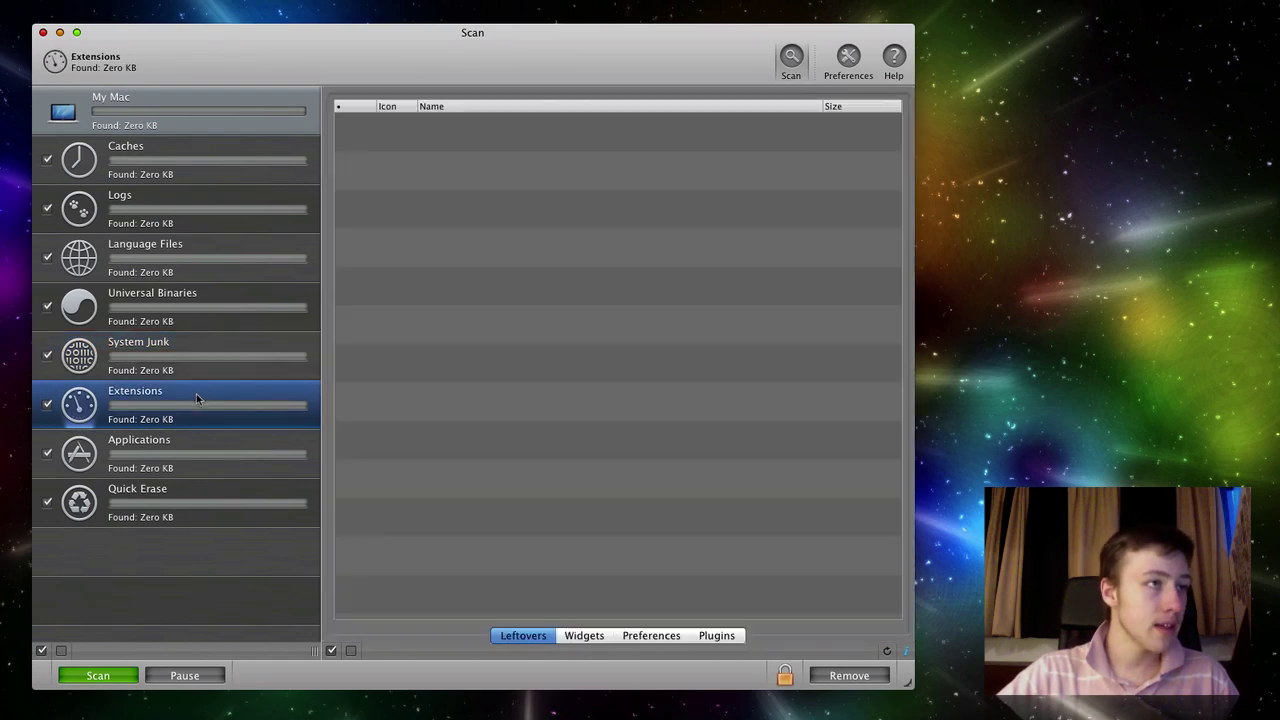
click(128, 447)
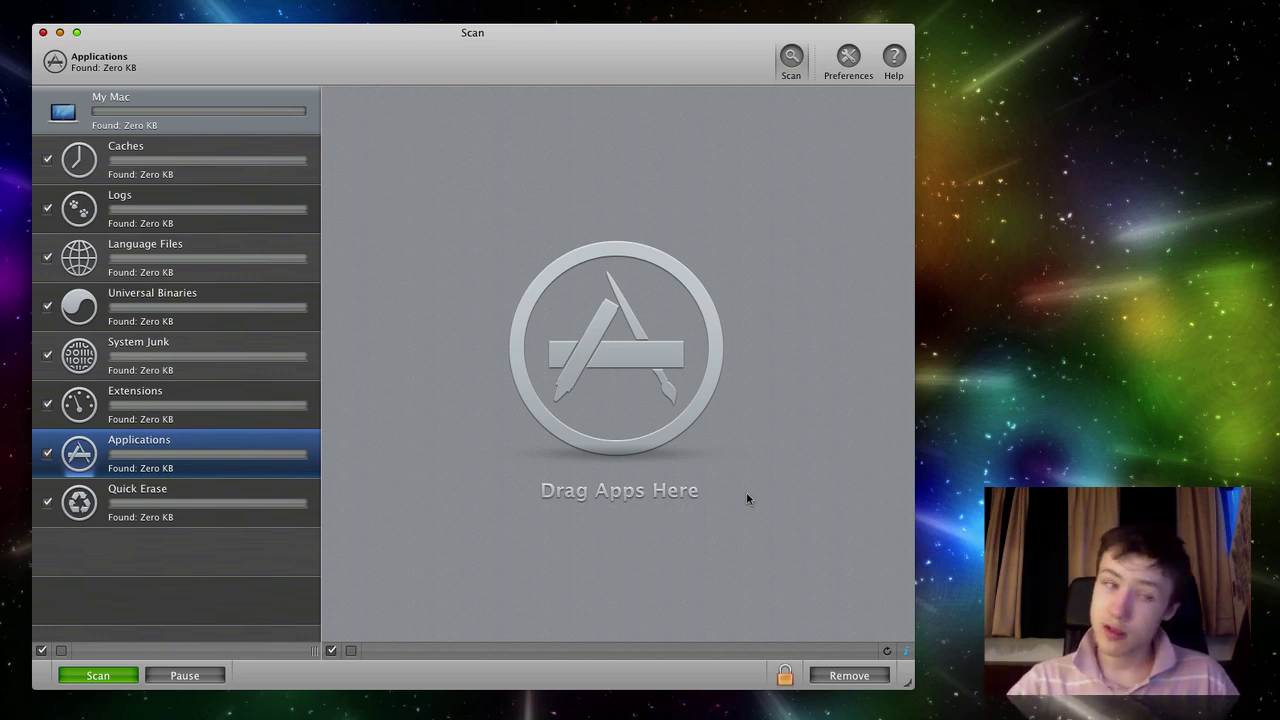
click(188, 517)
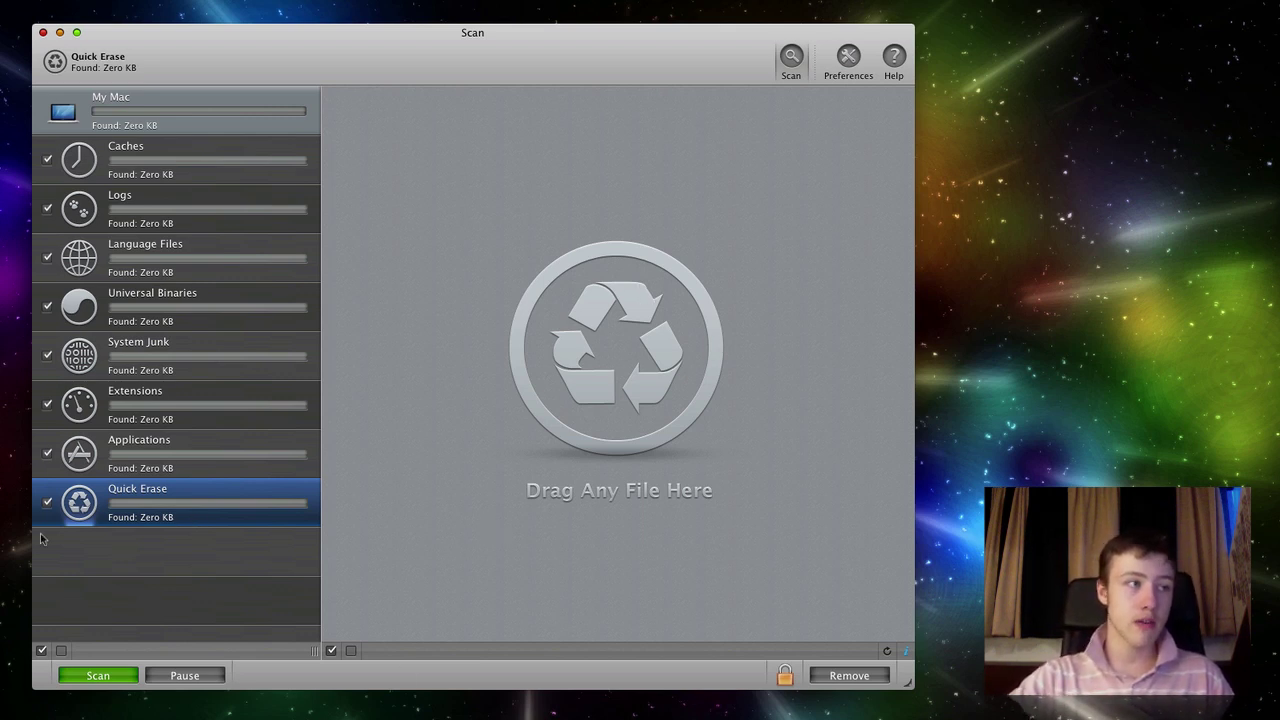
Start the scan of the selected categories and view the Logs category while it runs.
click(68, 675)
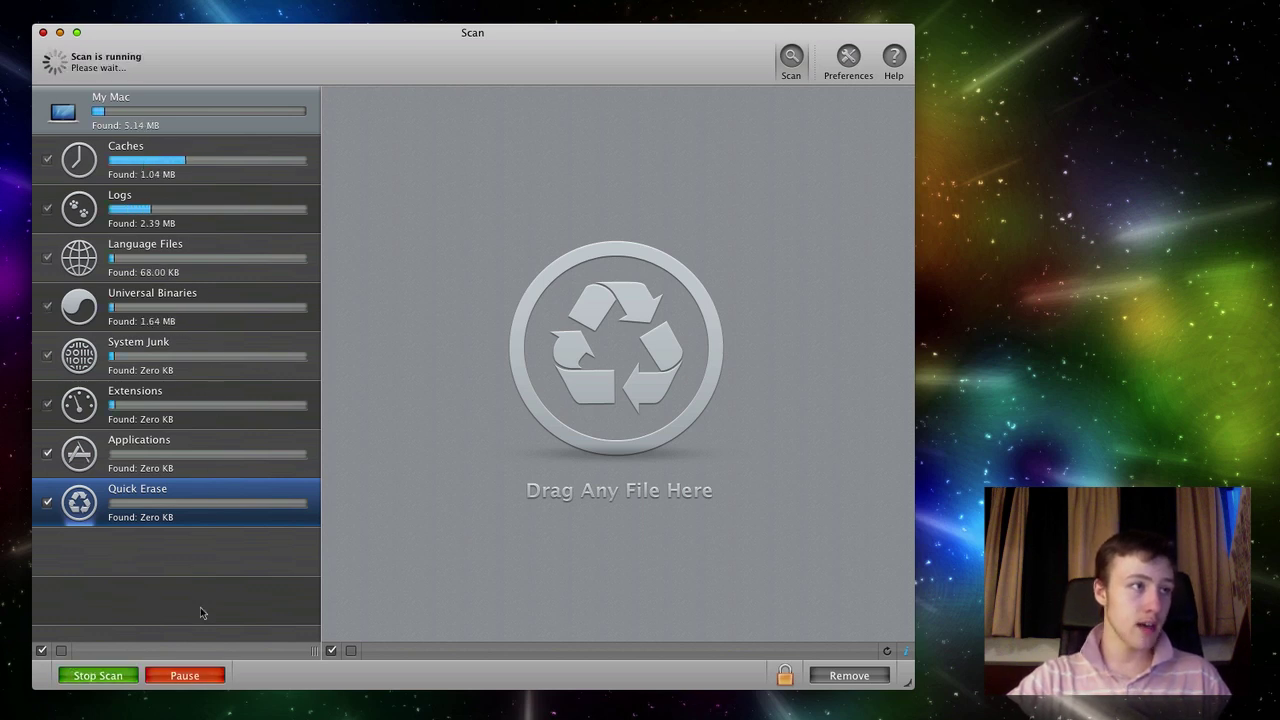
click(164, 218)
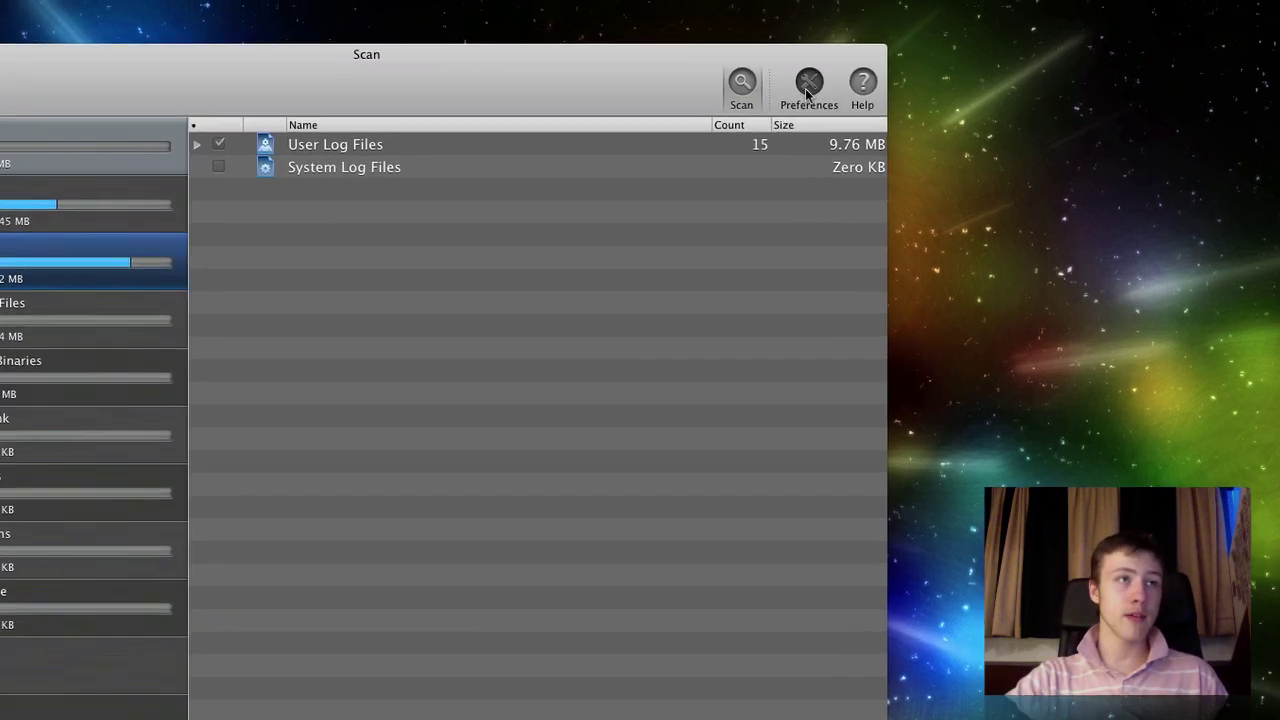
Open the preferences and review the General settings for default scan categories and languages to keep.
click(808, 85)
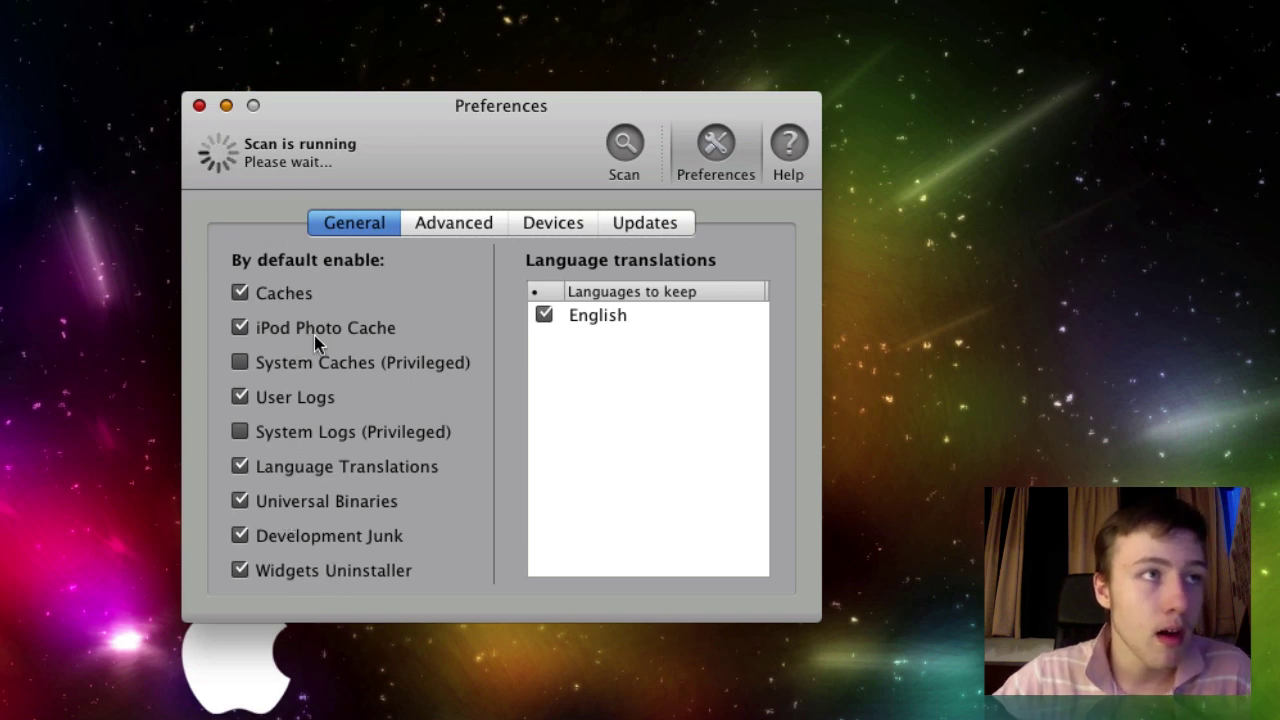
click(239, 296)
click(239, 294)
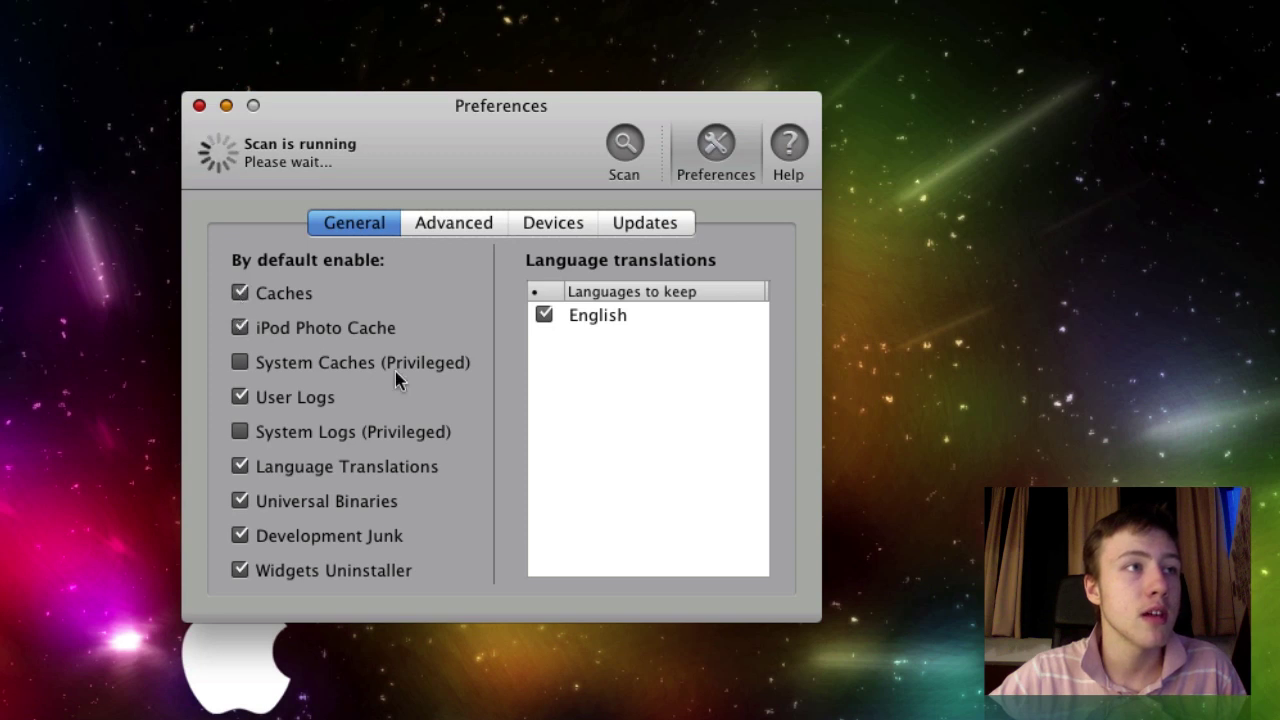
click(586, 321)
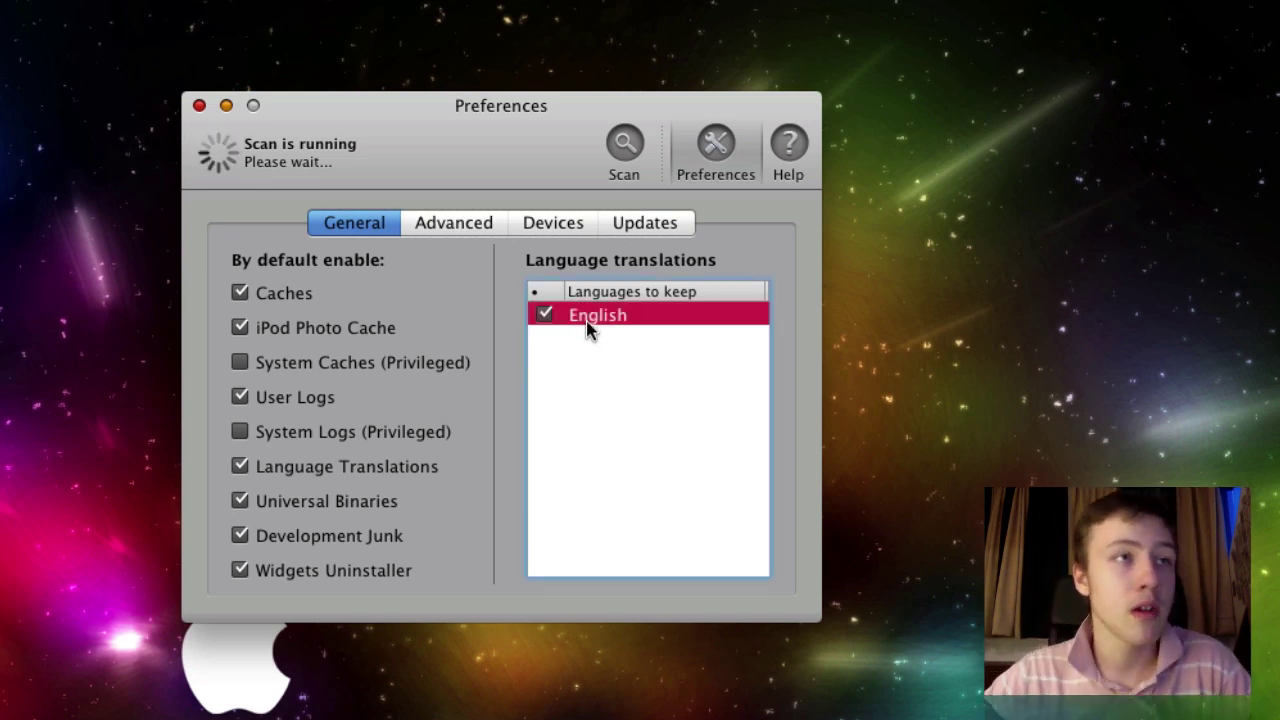
click(585, 357)
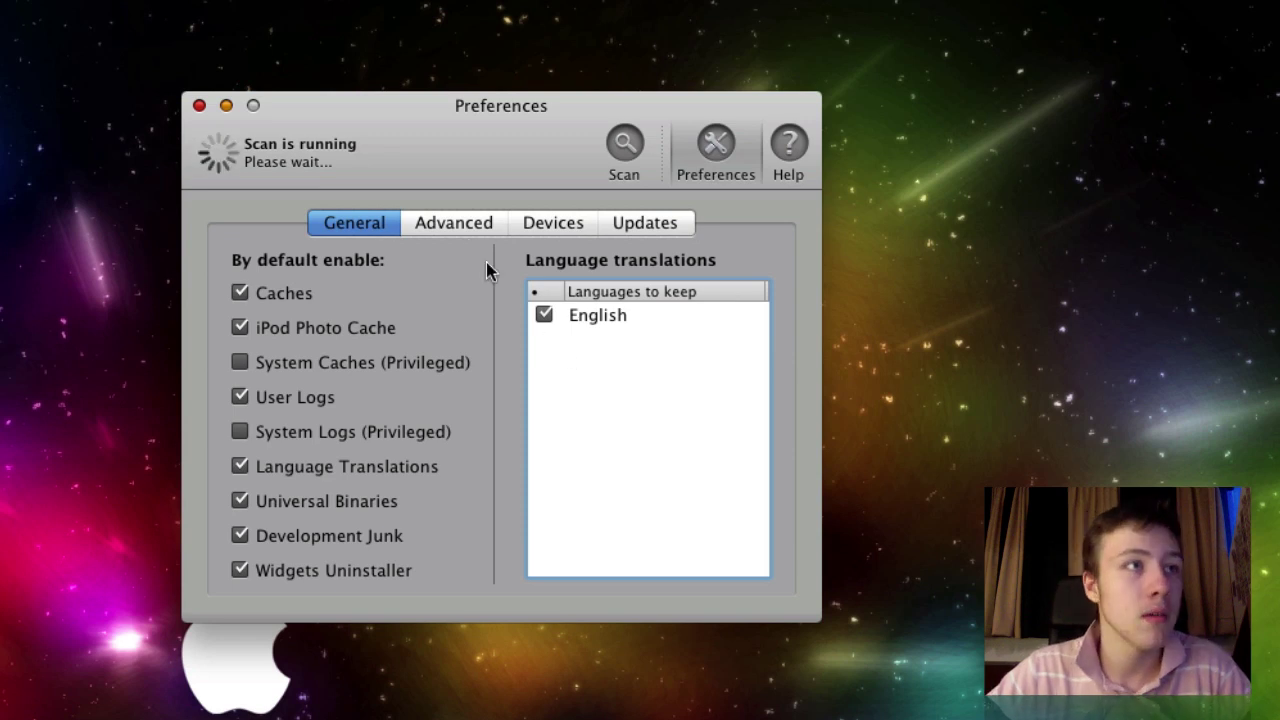
Review the Advanced and Devices preferences for secure erase, automatic uninstalling and external device cleanup.
click(454, 230)
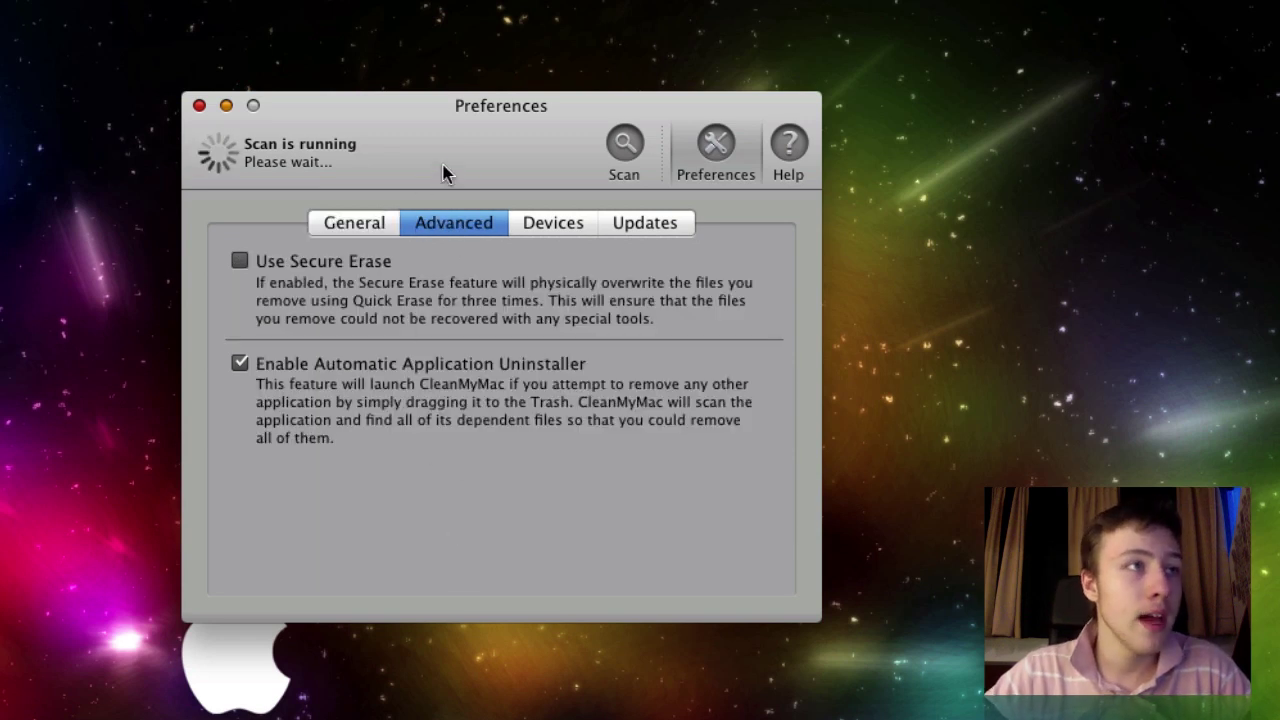
drag(455, 152, 451, 175)
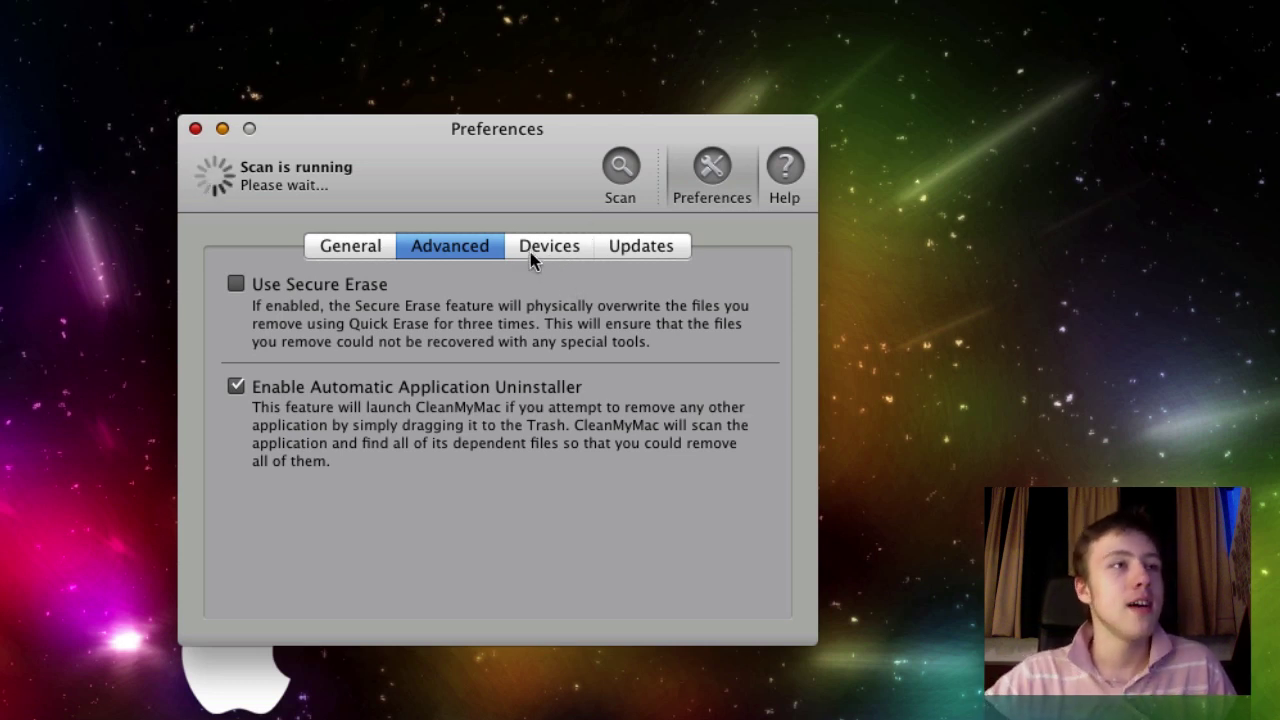
click(545, 250)
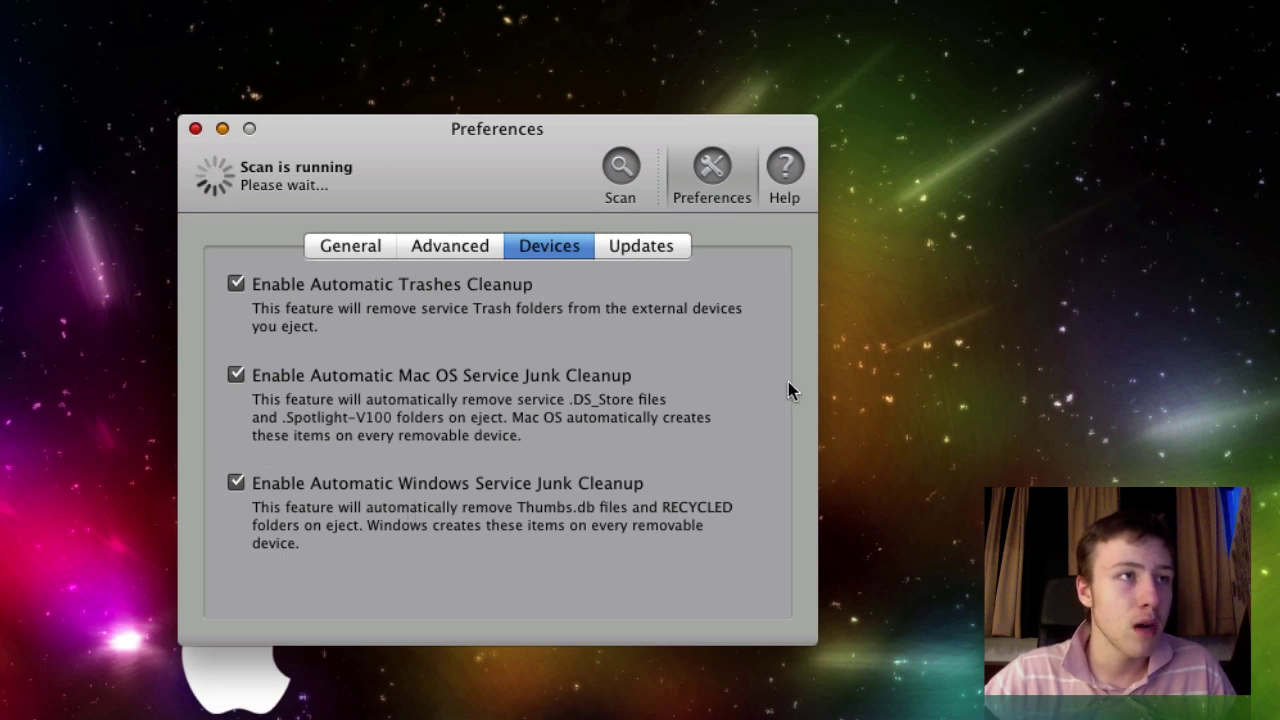
Keep the update frequency at Daily, check for program updates and dismiss the result.
click(634, 249)
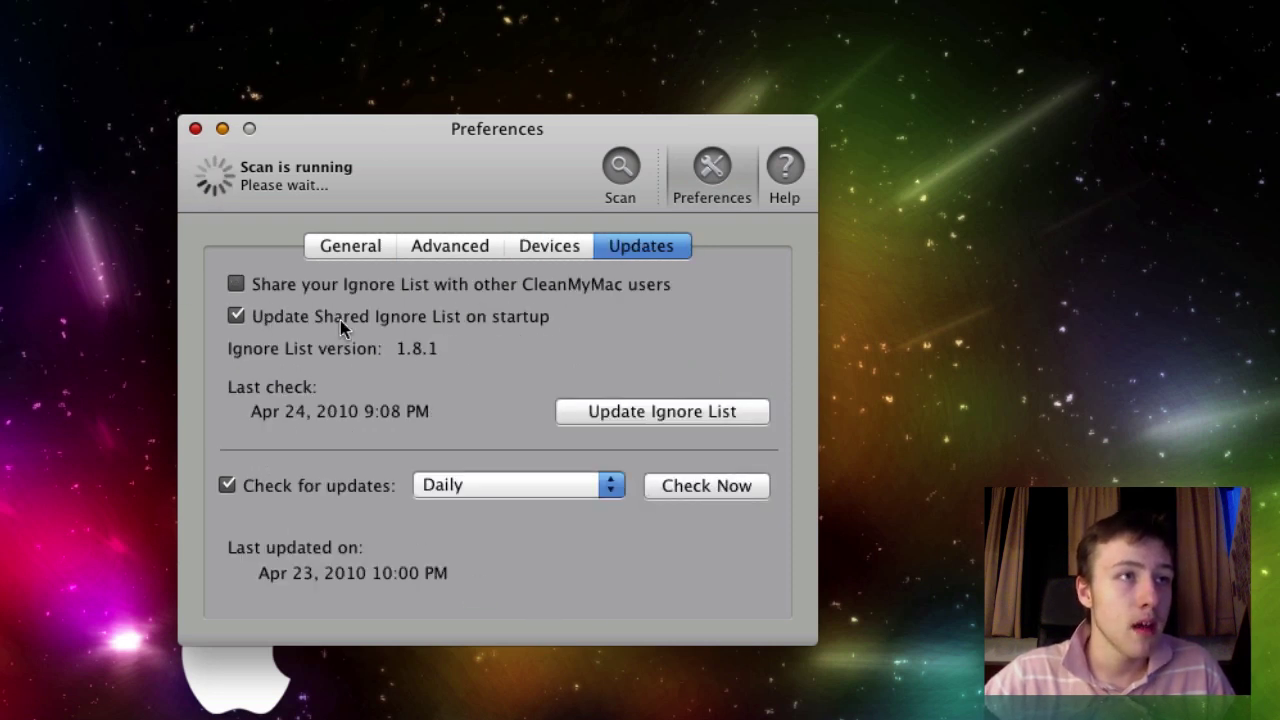
click(471, 485)
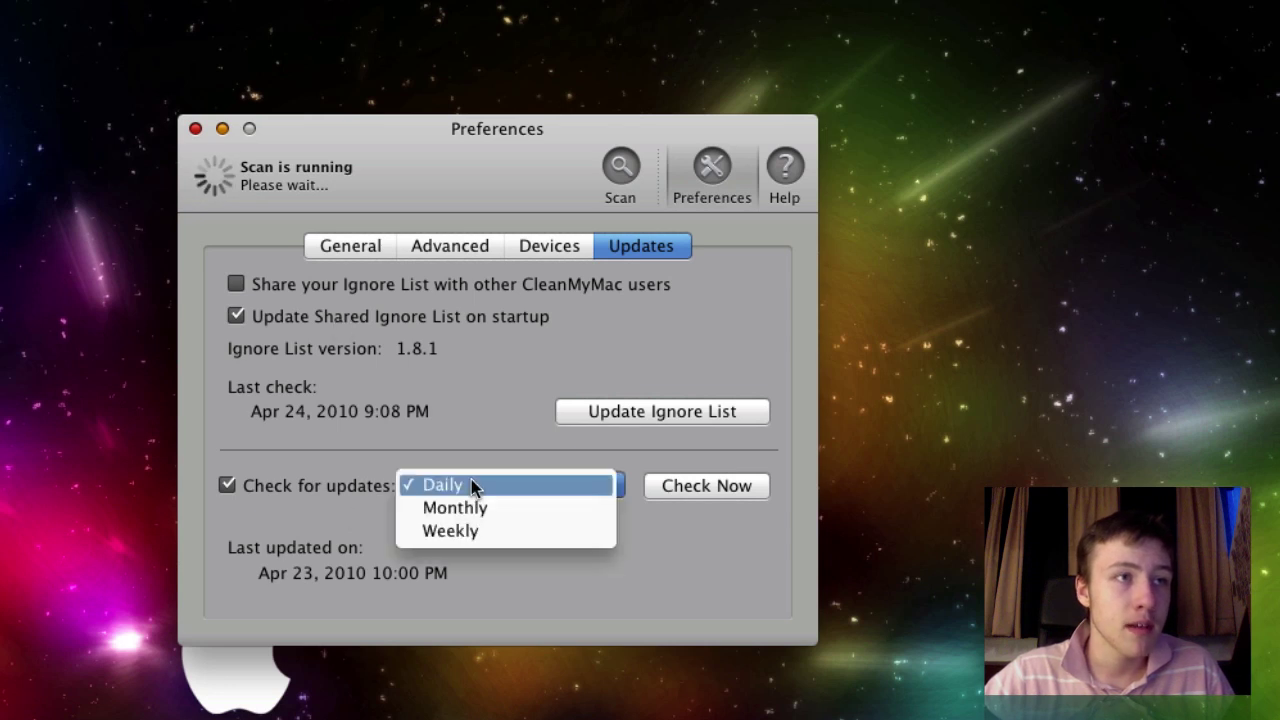
click(476, 490)
click(740, 497)
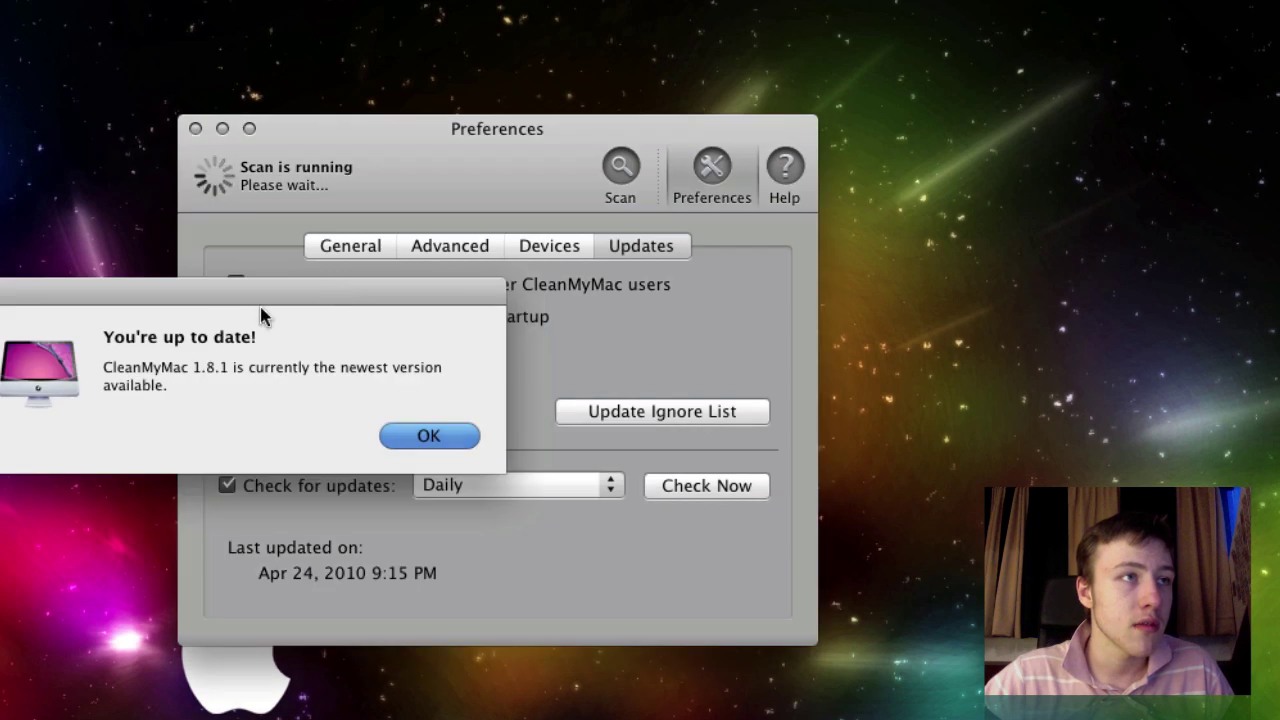
click(429, 436)
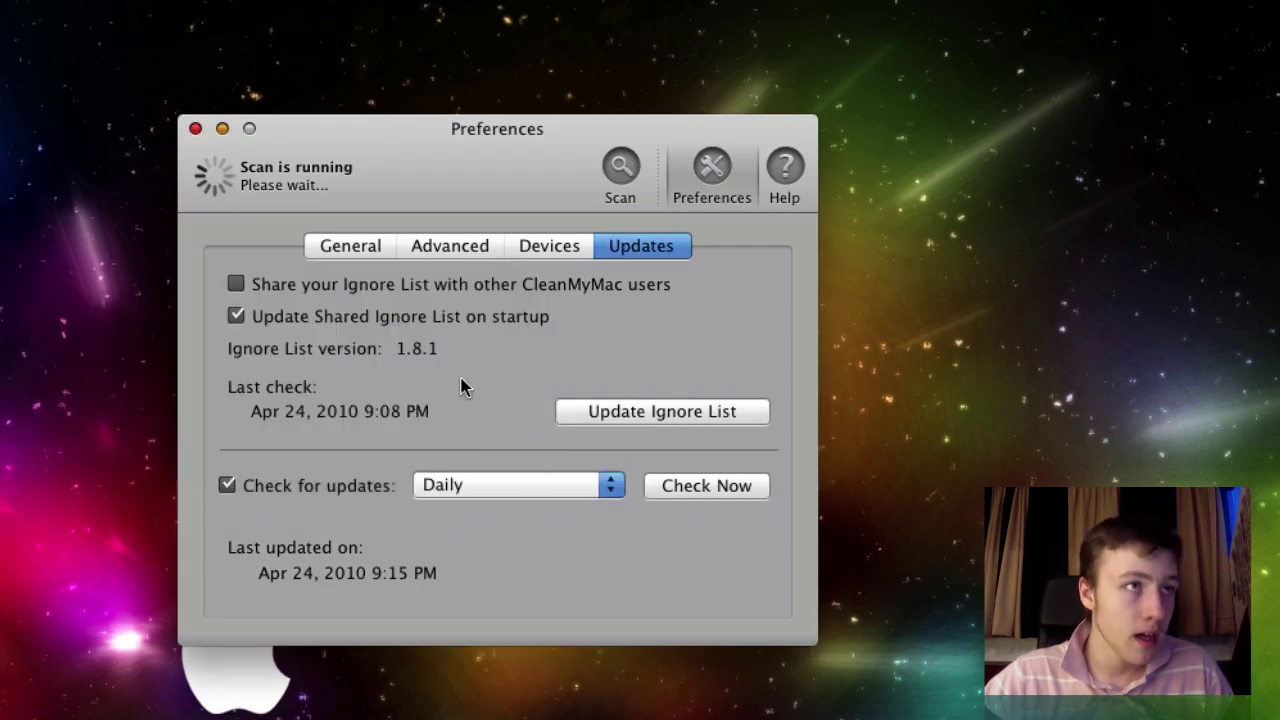
Return to the scan window and review the results for My Mac, Caches and Logs.
click(634, 170)
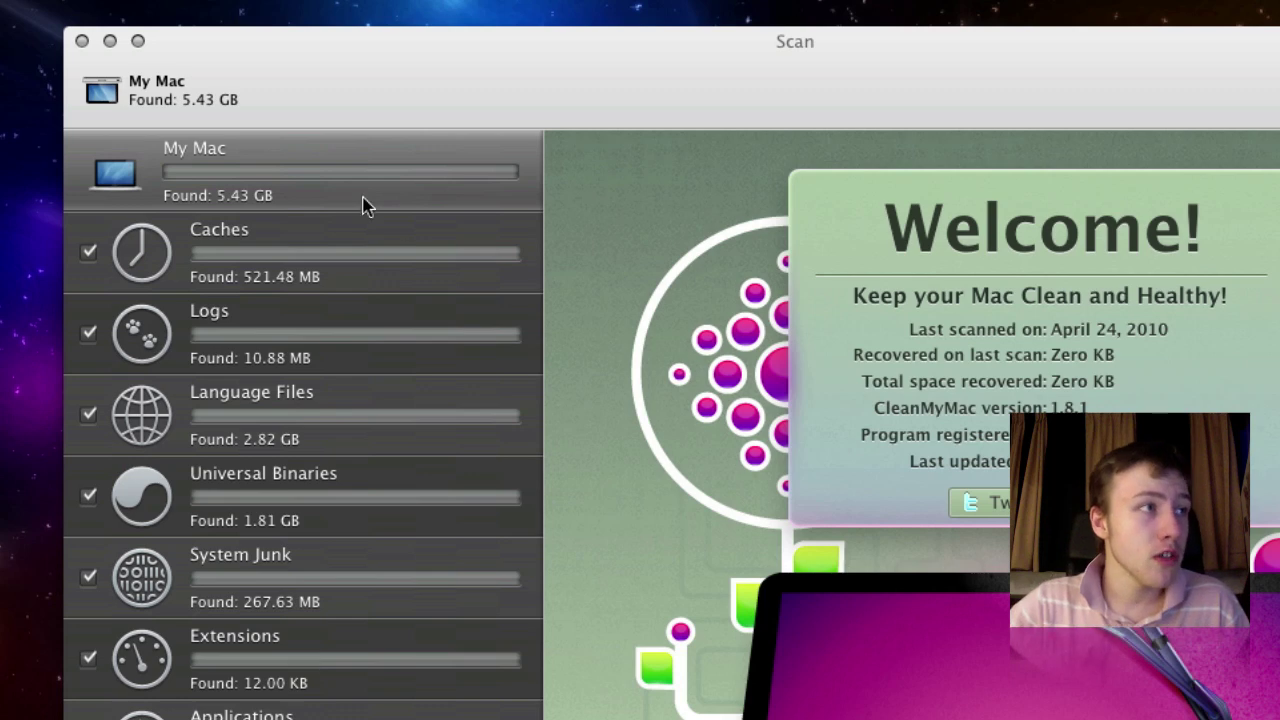
click(355, 200)
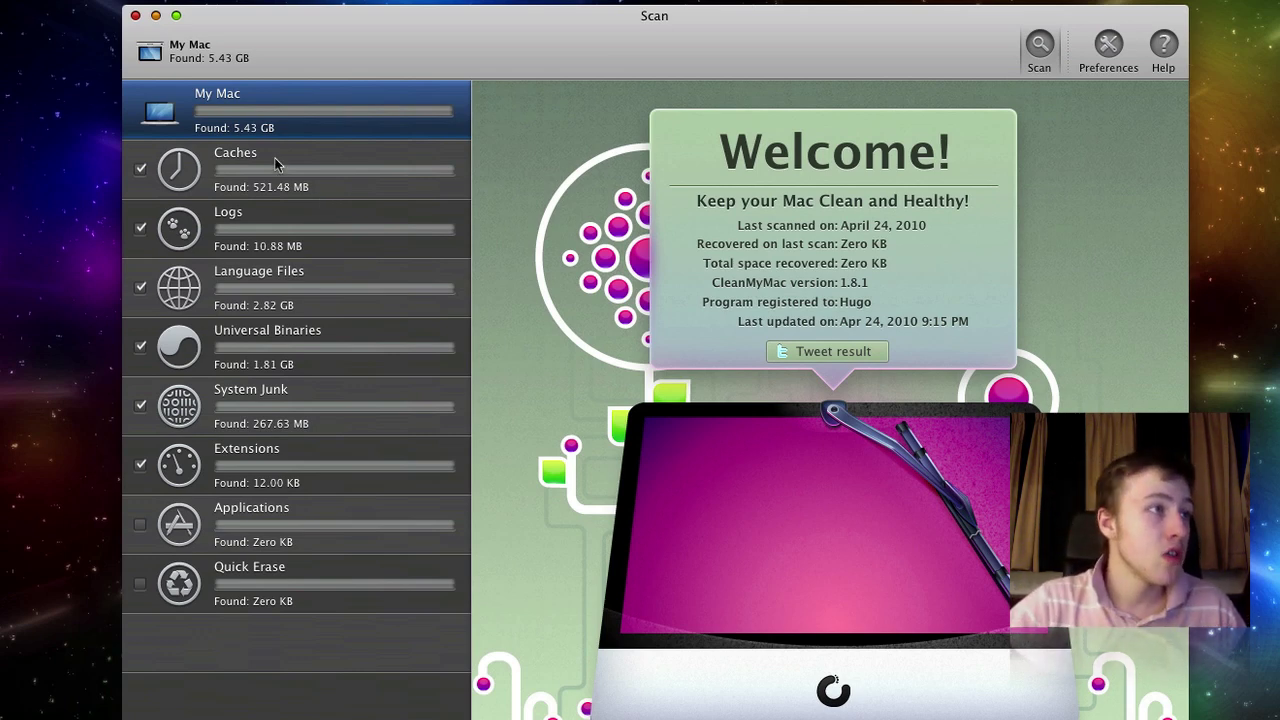
click(279, 166)
click(287, 212)
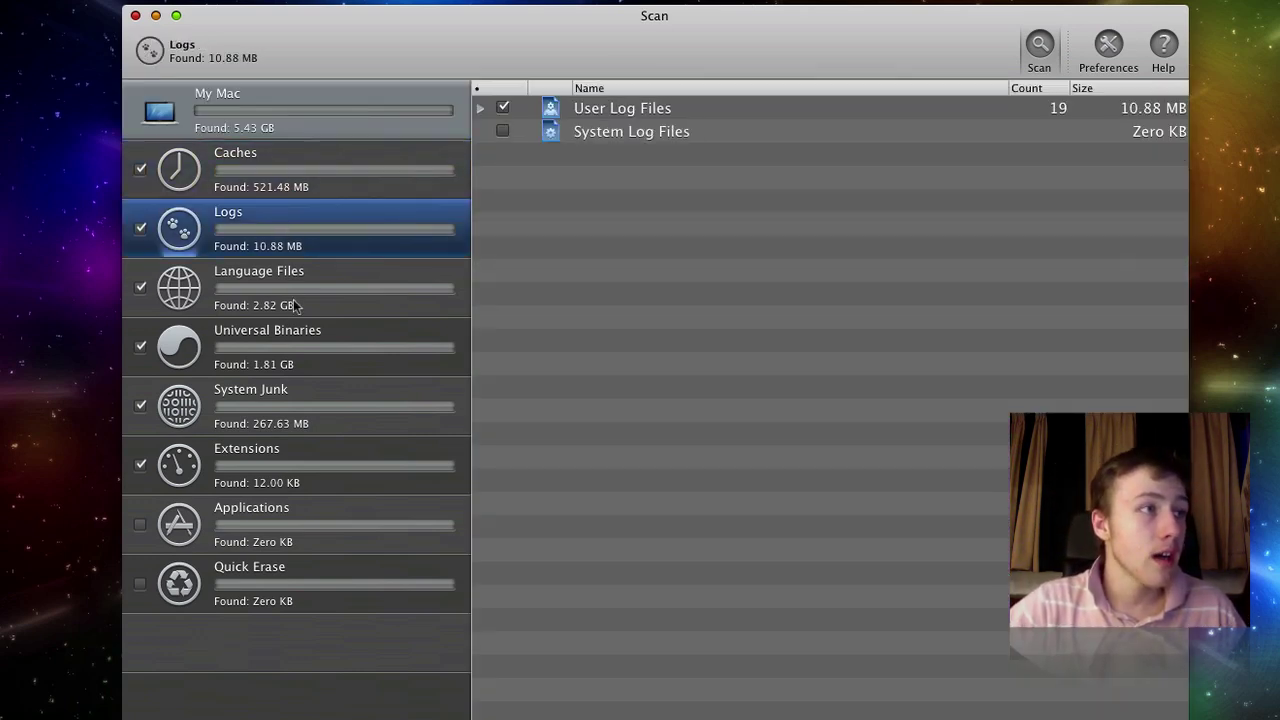
Expand User Cache Files in the Caches results and exclude com.skype.skype from removal.
click(280, 166)
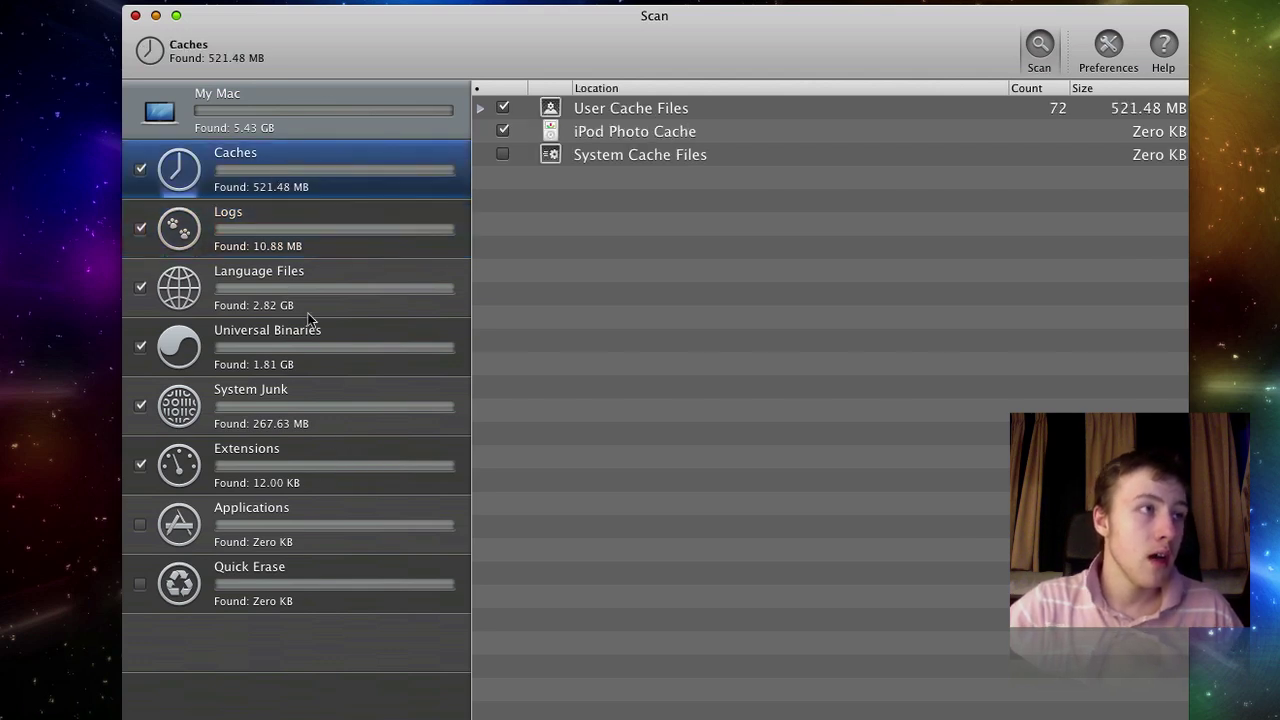
click(481, 108)
scroll(527, 350, down, 5)
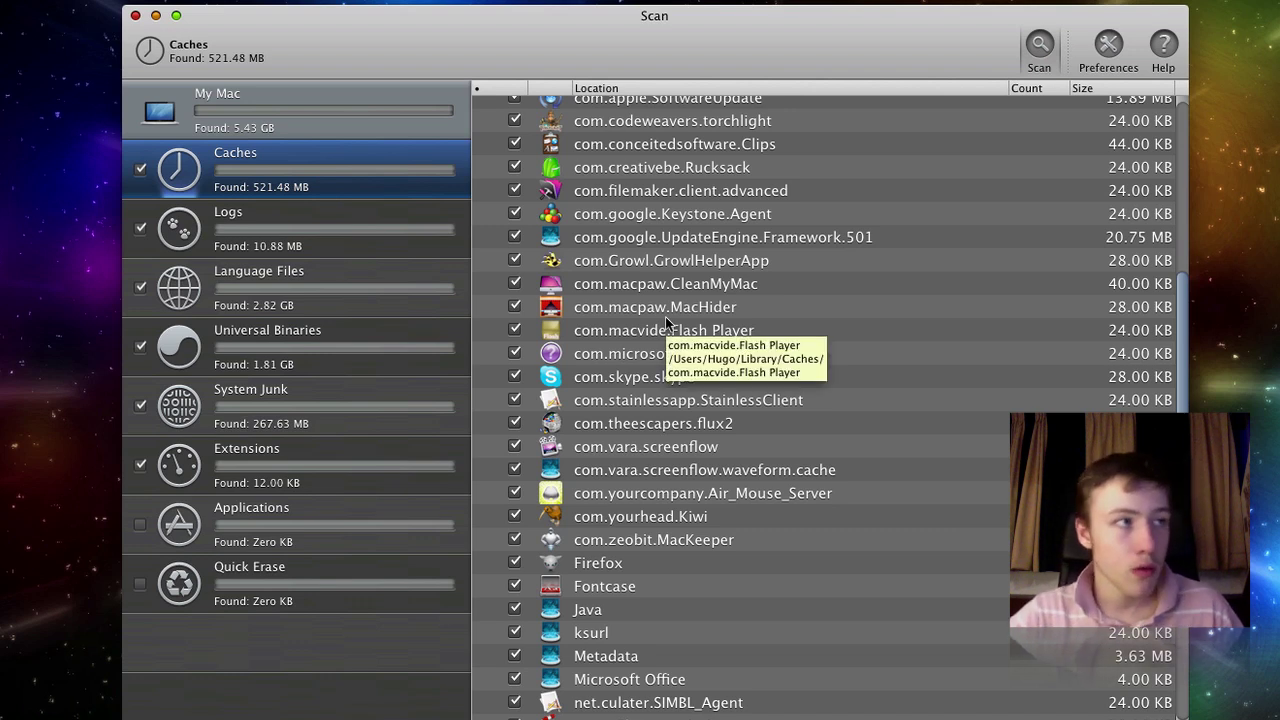
click(514, 377)
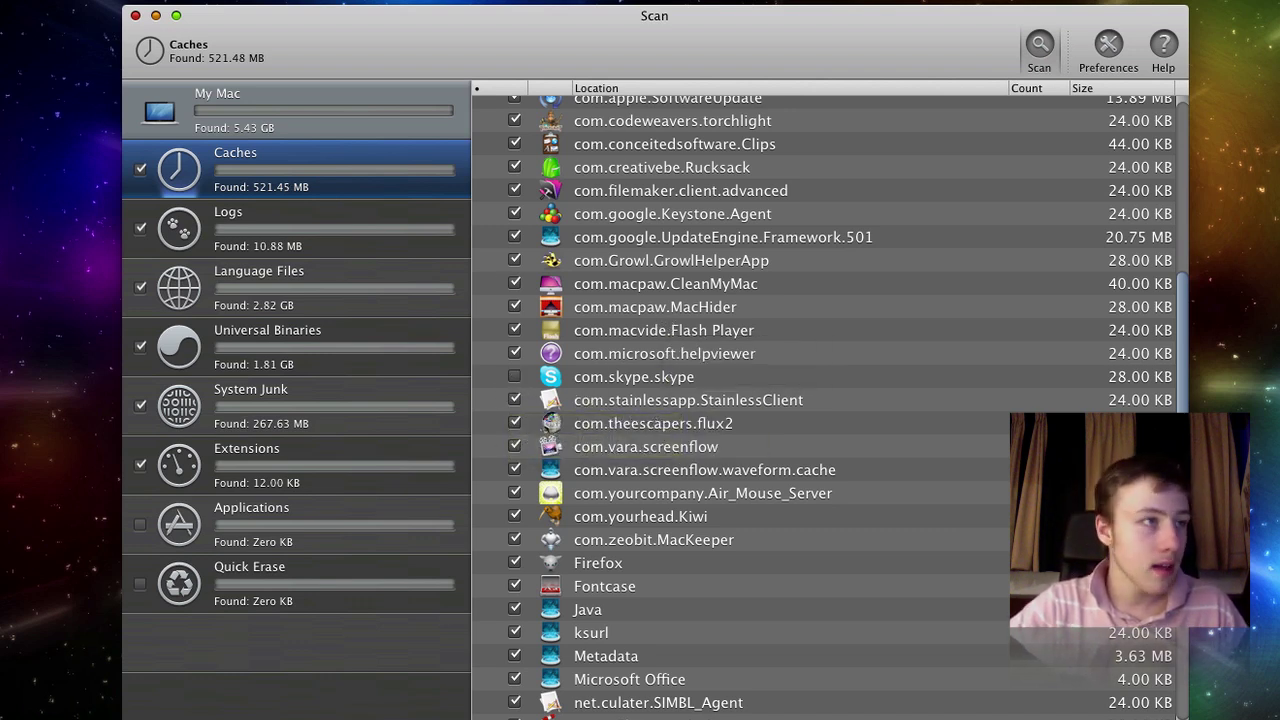
Review the scan results for Logs and Language Files.
click(312, 217)
click(258, 281)
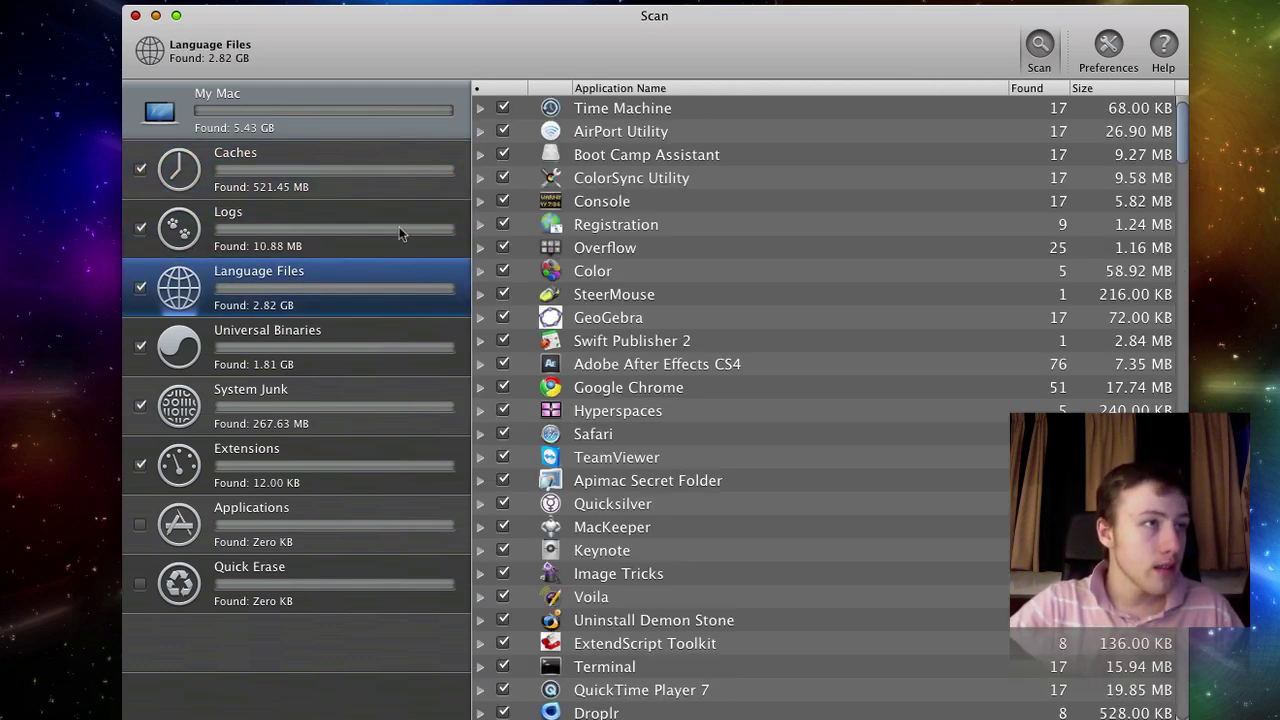
Expand Adobe Flash CS4 in the Language Files results and examine which of its languages are marked for removal.
scroll(510, 372, down, 10)
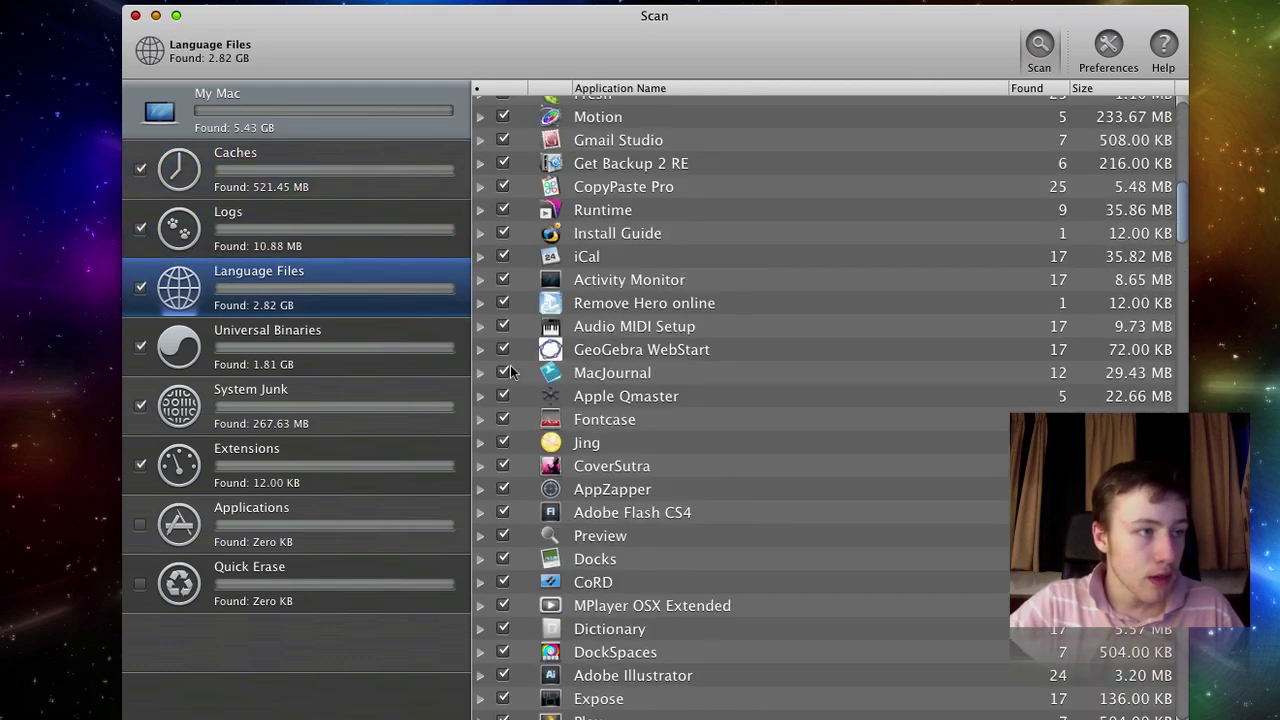
click(480, 512)
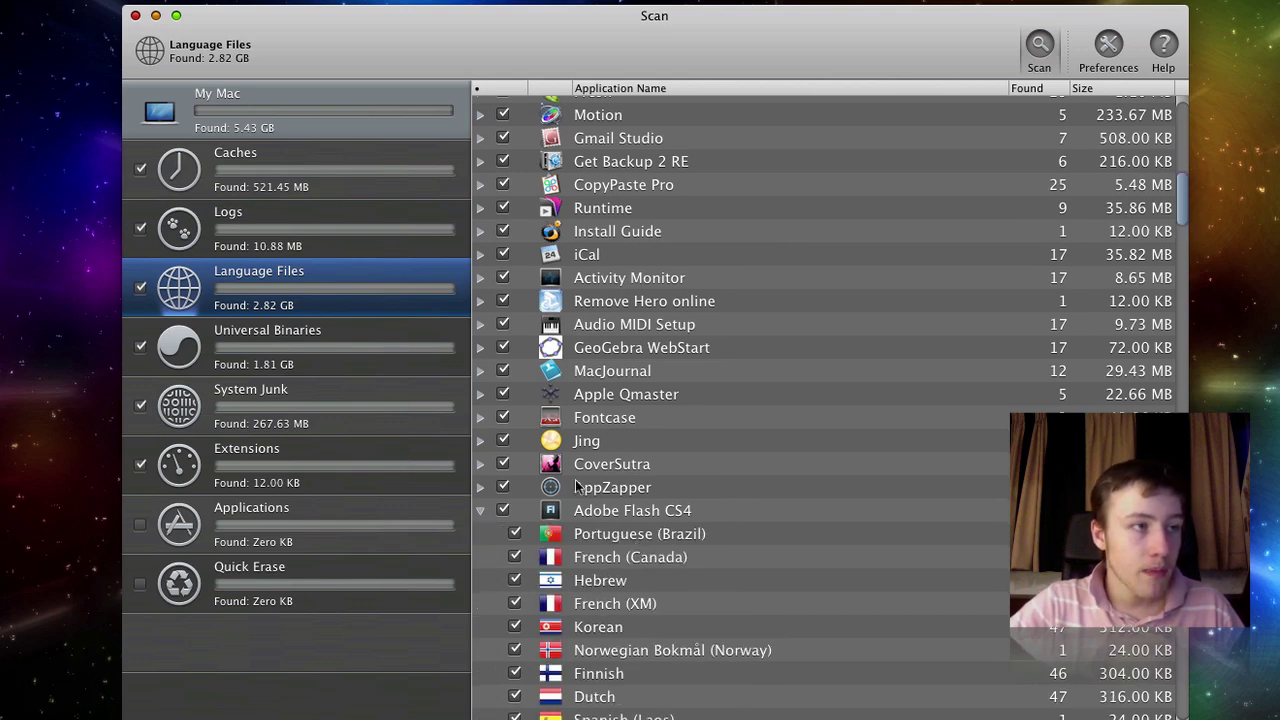
scroll(575, 512, down, 5)
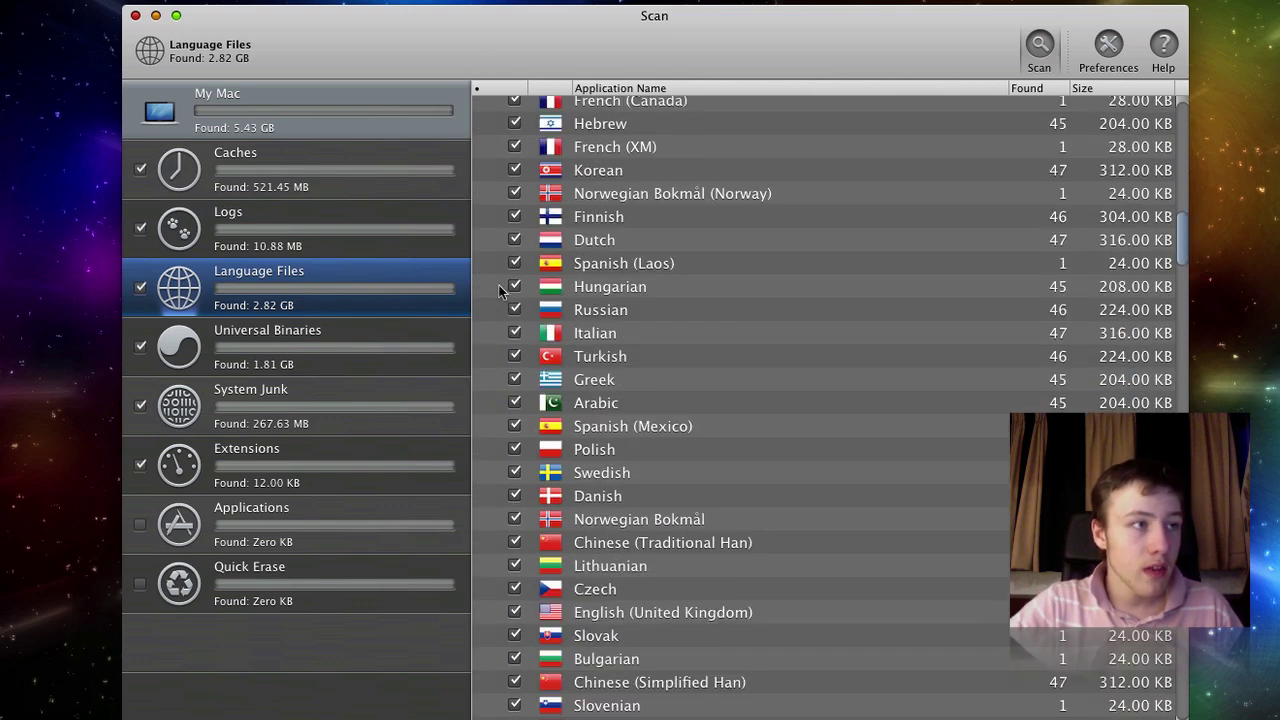
scroll(510, 560, down, 8)
scroll(510, 575, up, 15)
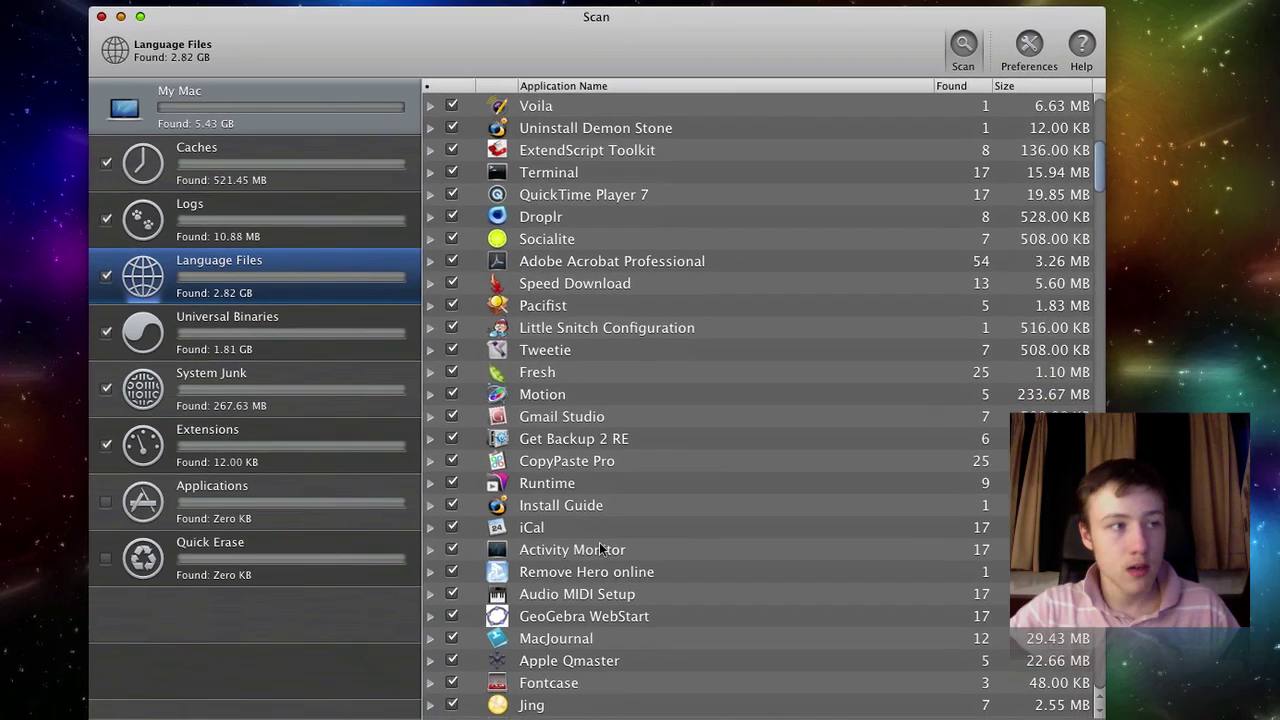
scroll(660, 573, down, 5)
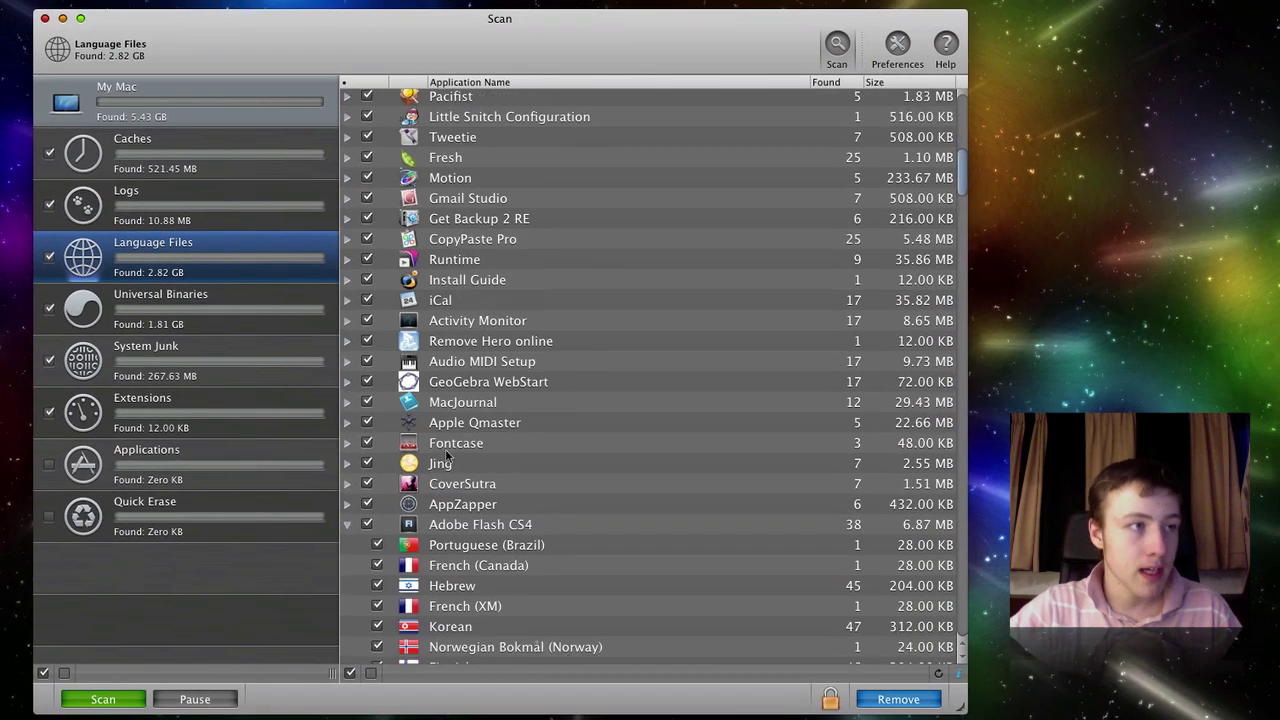
click(377, 467)
click(378, 467)
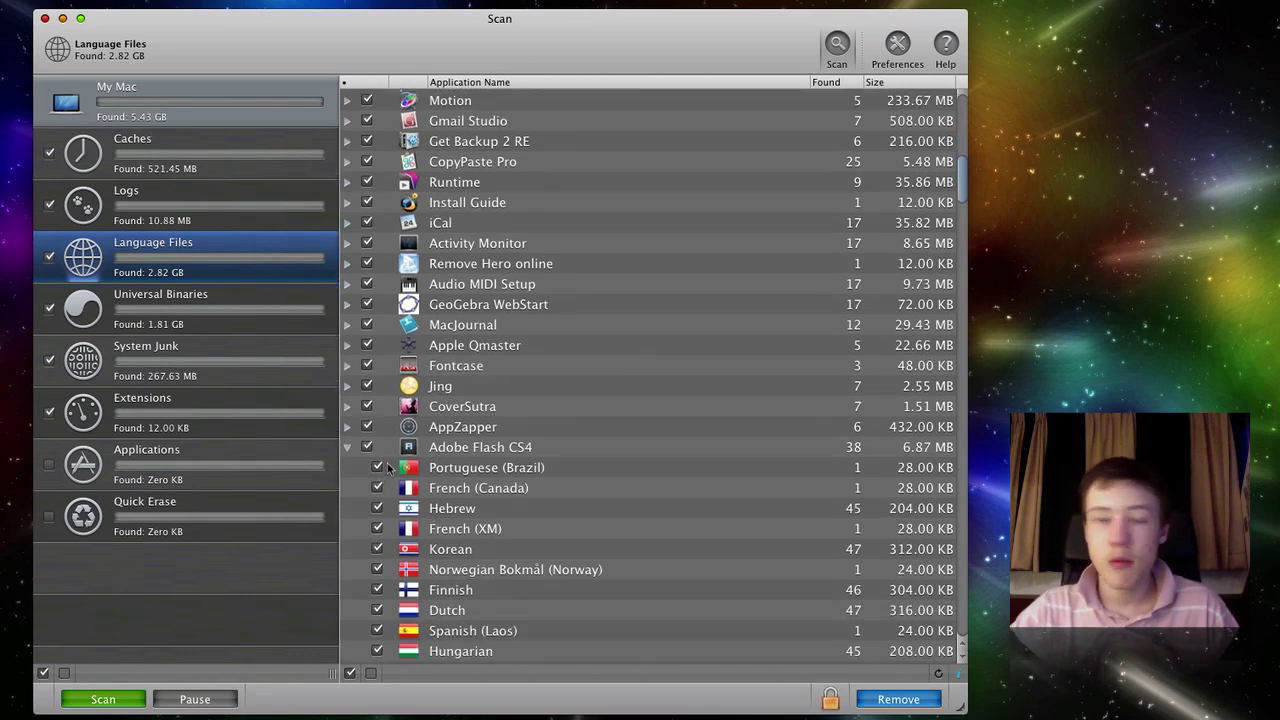
Review the scan results for Universal Binaries and System Junk, ending on the Extensions results.
click(145, 318)
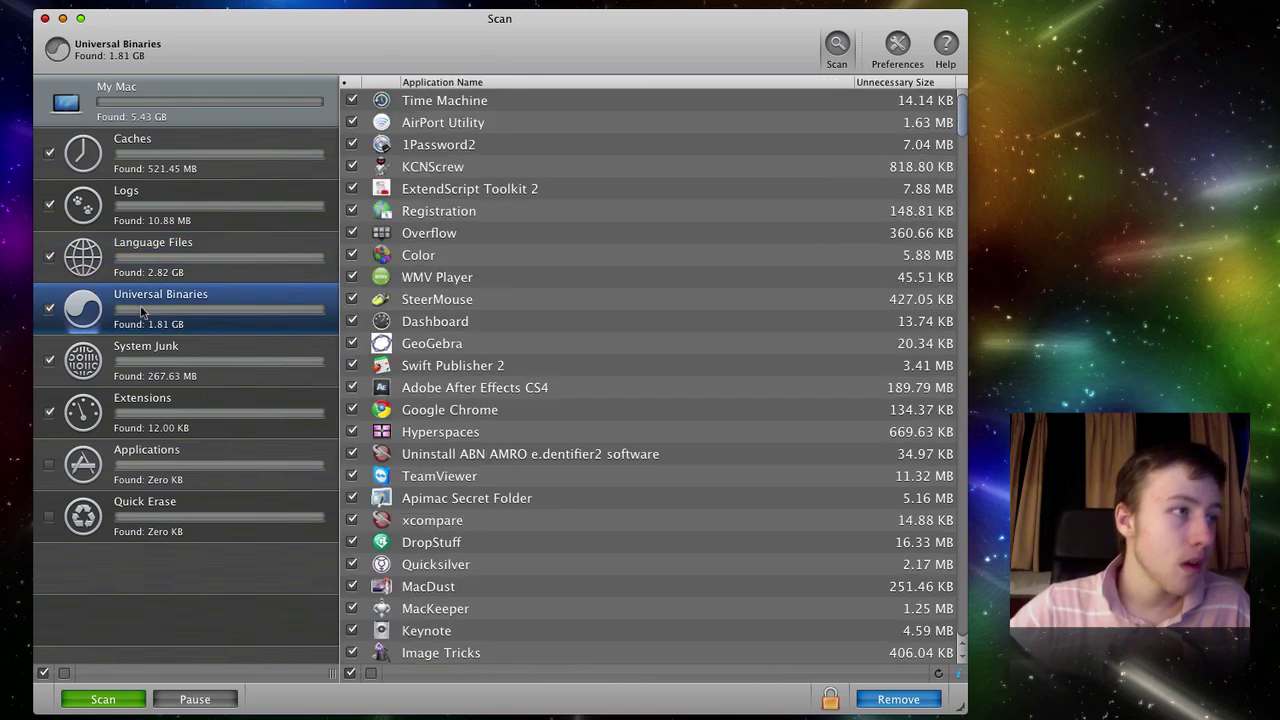
click(254, 357)
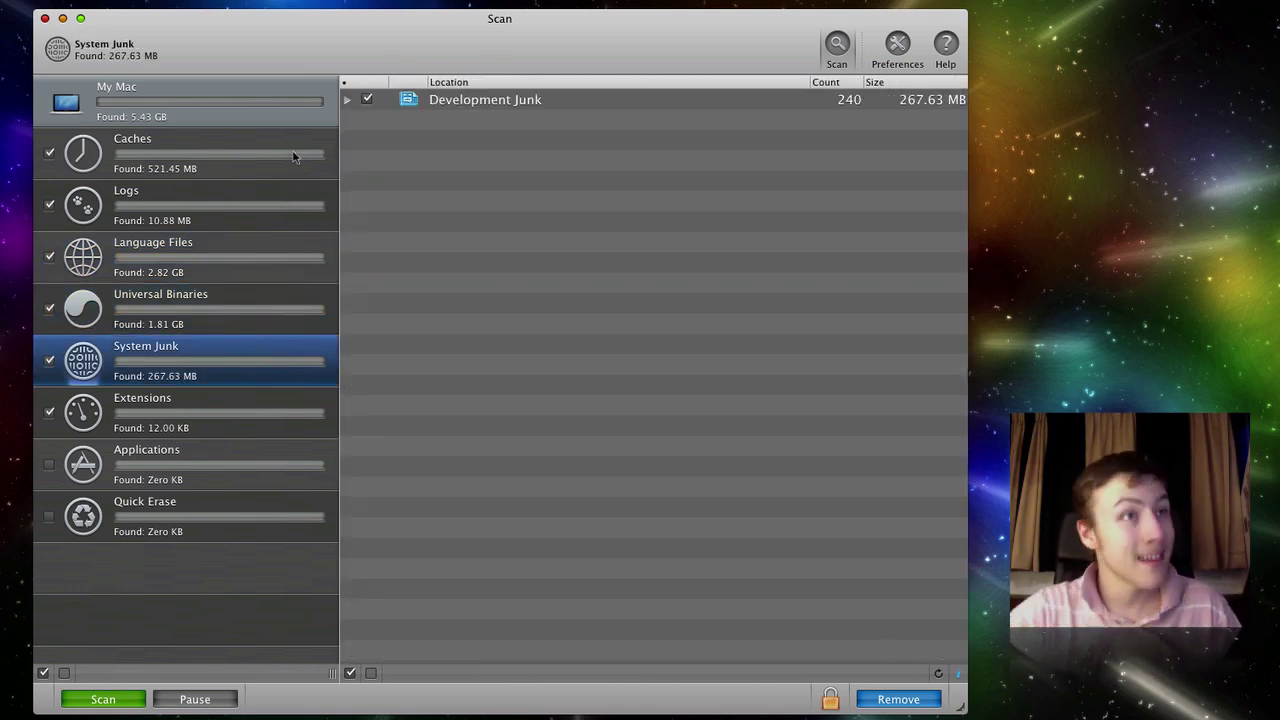
click(223, 417)
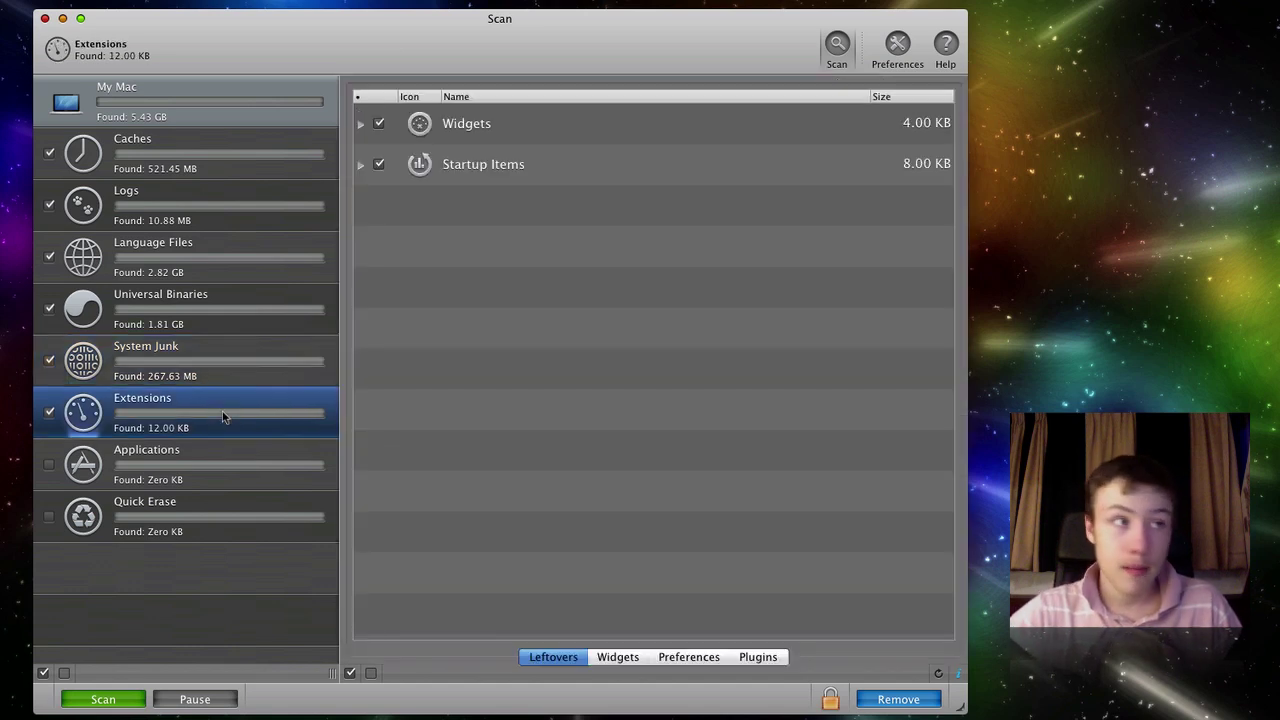
Expand Startup Items and Widgets in the Extensions leftovers to examine the files they contain.
click(462, 130)
click(482, 166)
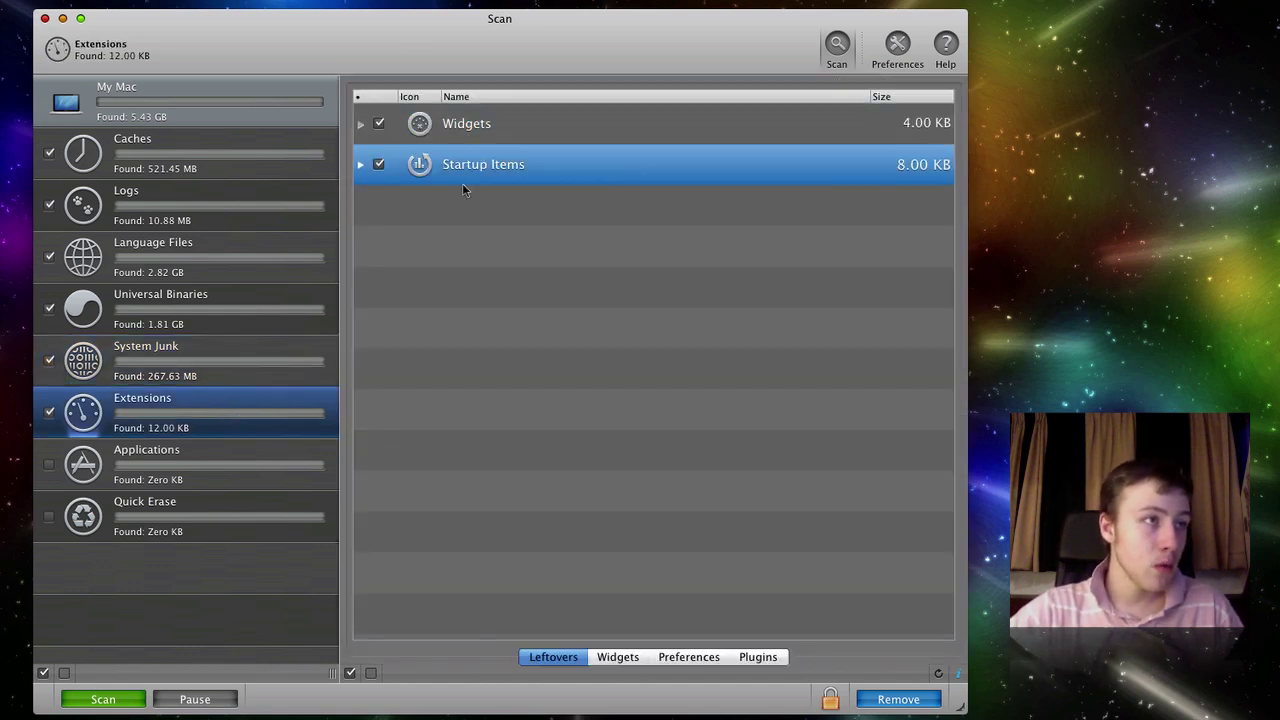
click(361, 165)
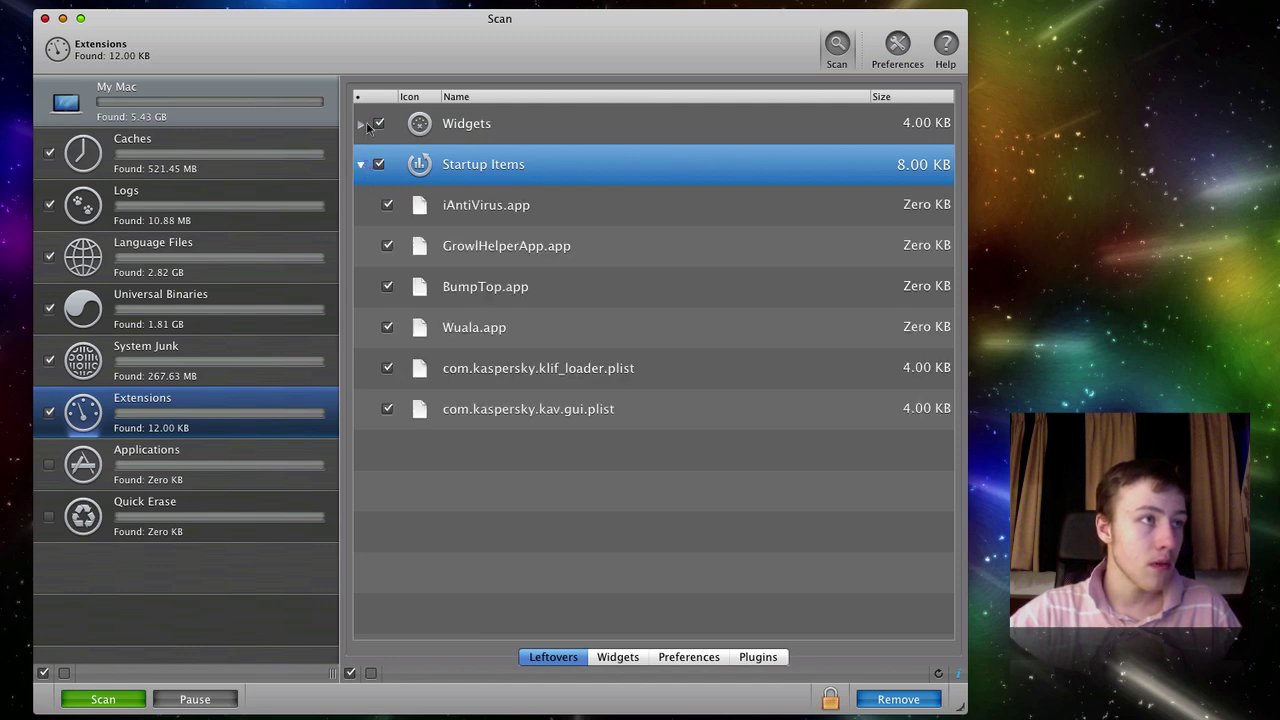
click(362, 124)
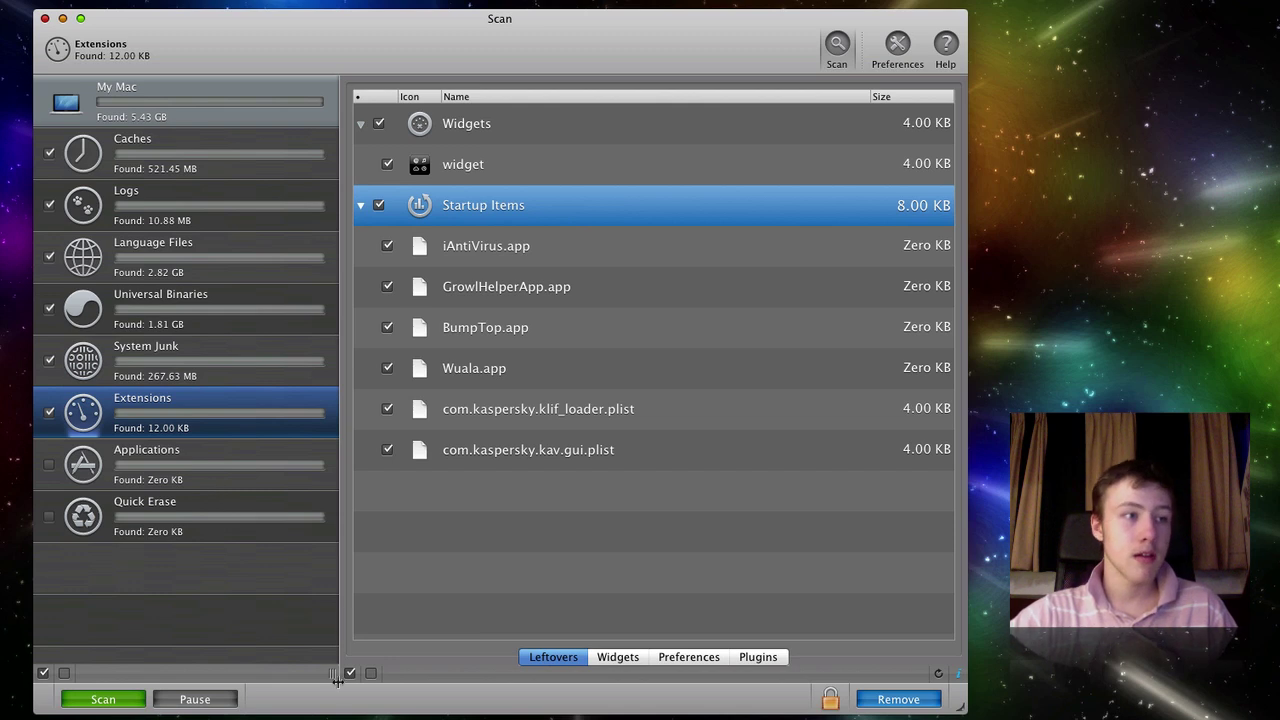
Look through the Widgets, Preferences and Plugins sections of Extensions and return to Leftovers.
click(627, 662)
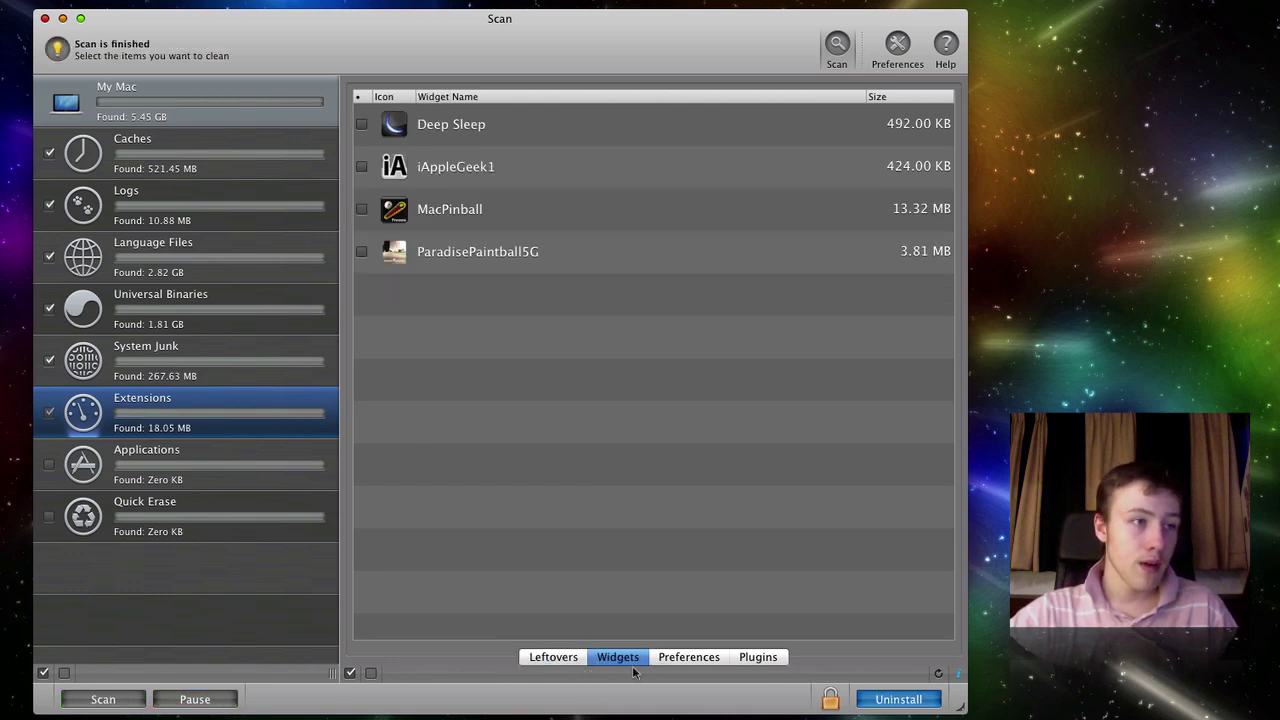
click(686, 657)
click(757, 657)
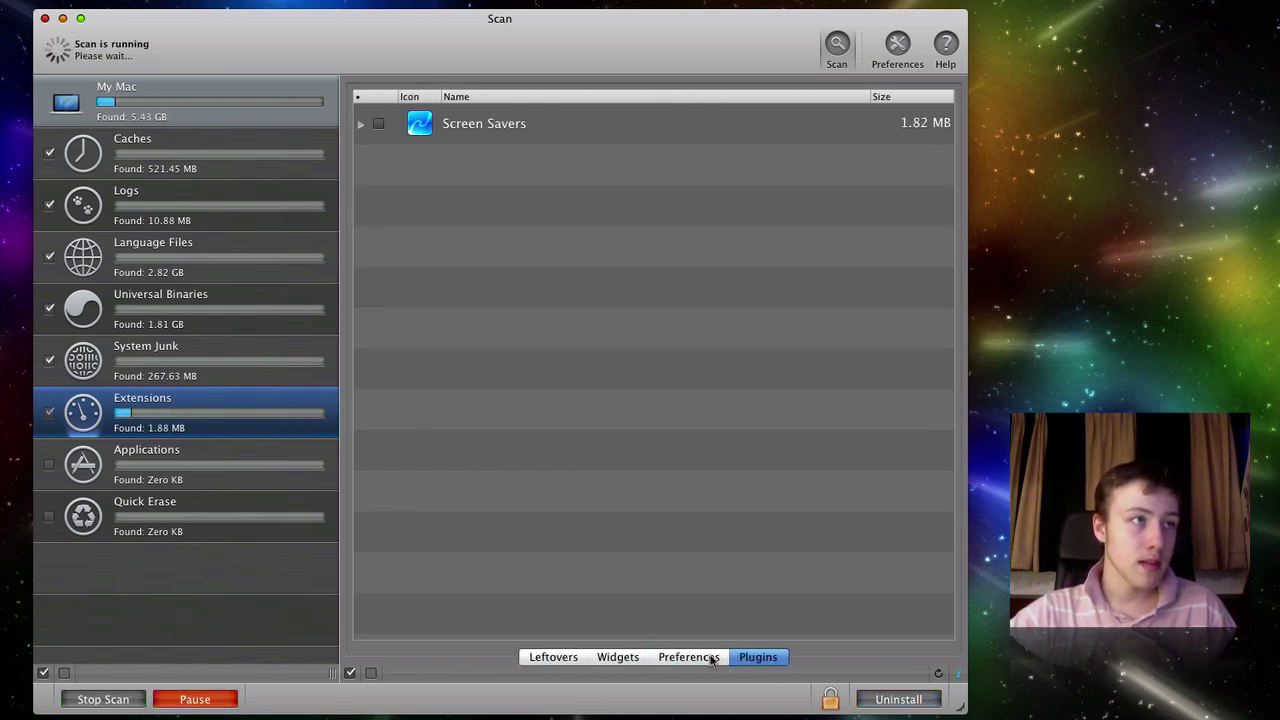
click(711, 658)
click(618, 658)
click(575, 660)
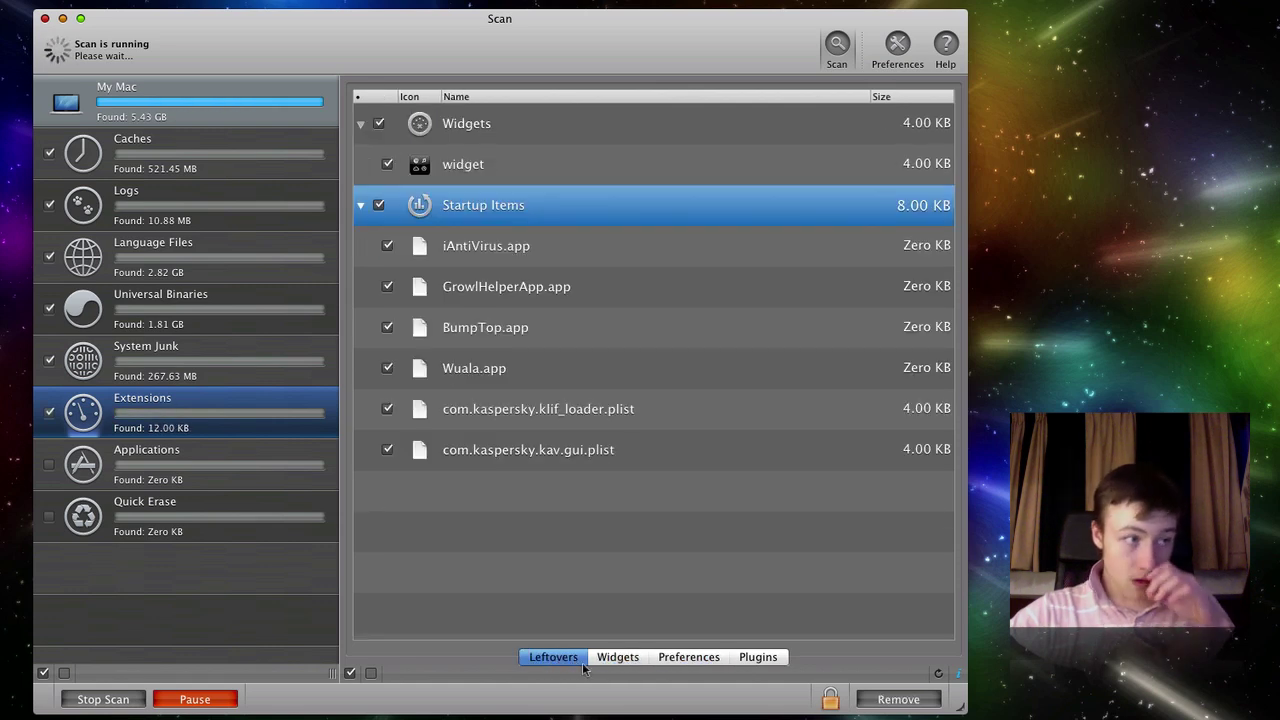
Unlock the cleaner for making changes by entering the account password.
click(831, 700)
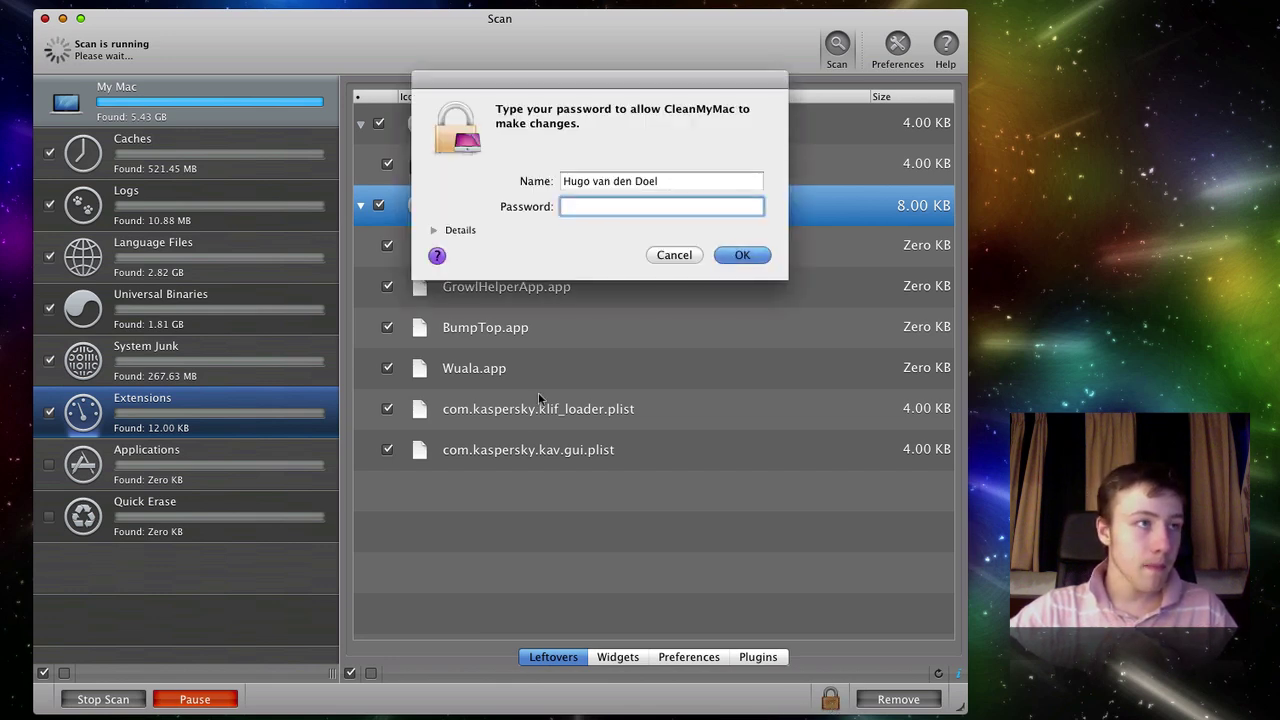
text(••)
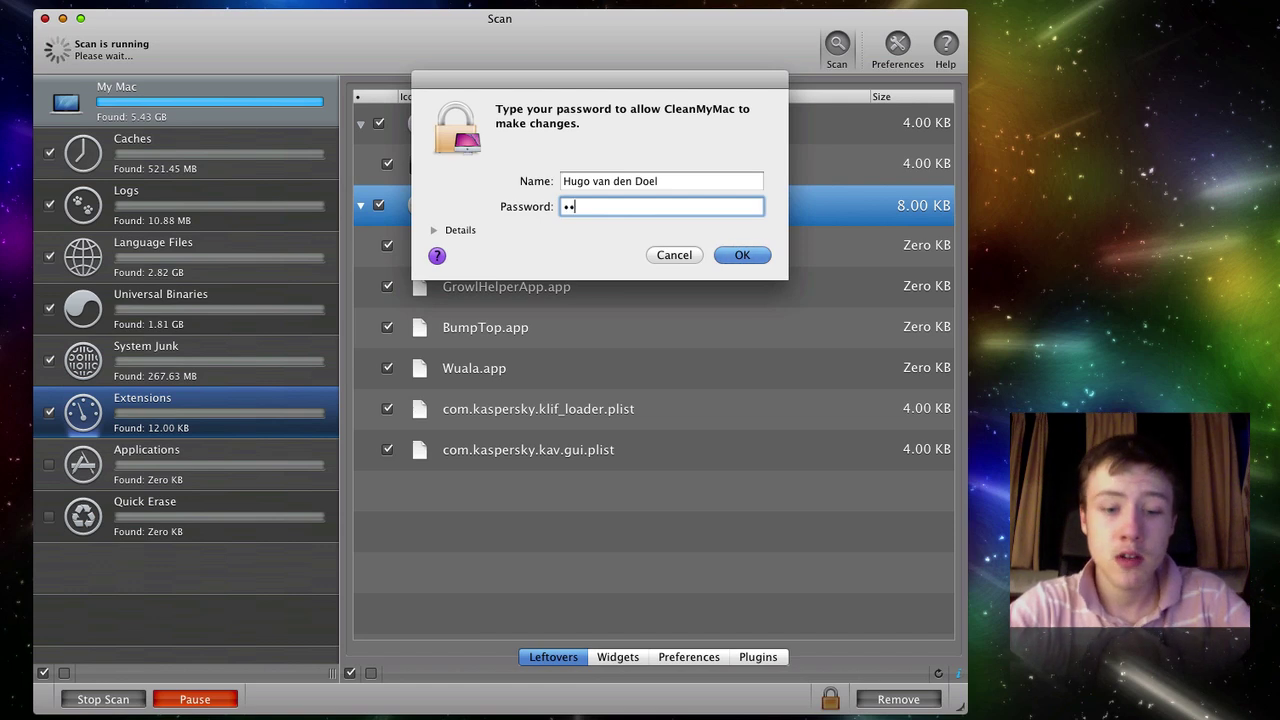
text(••••••)
key(Return)
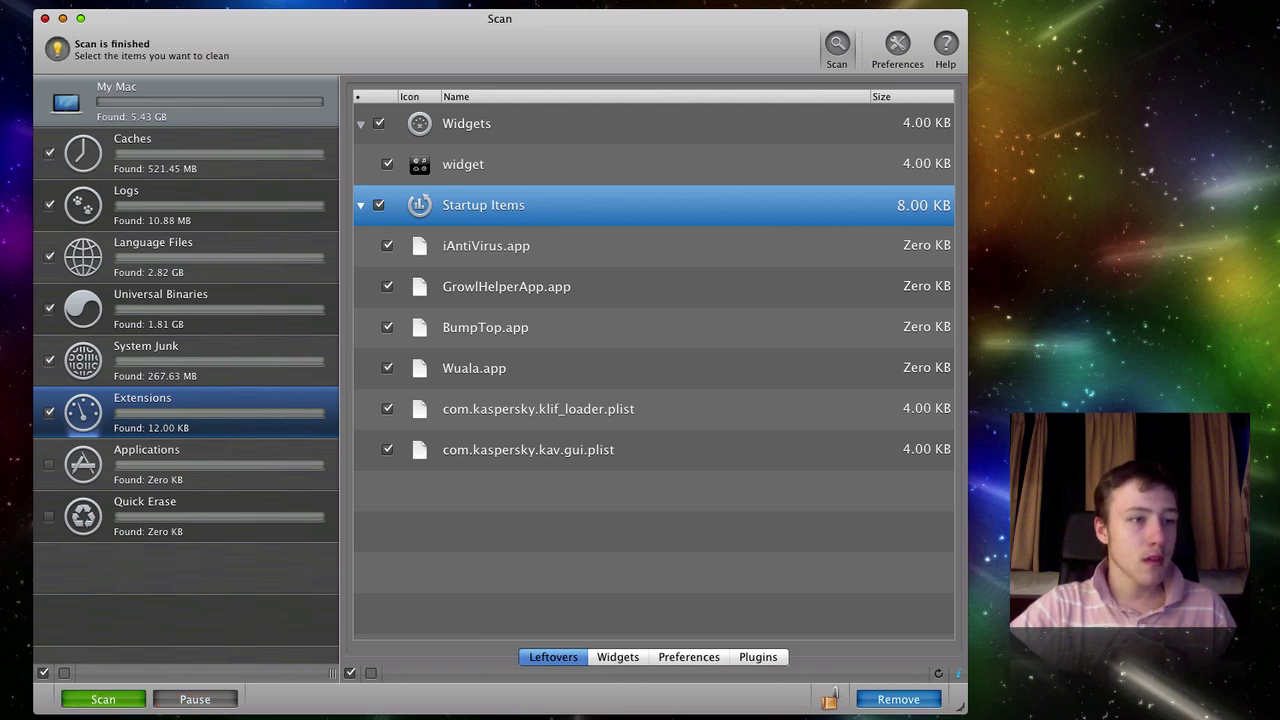
click(880, 701)
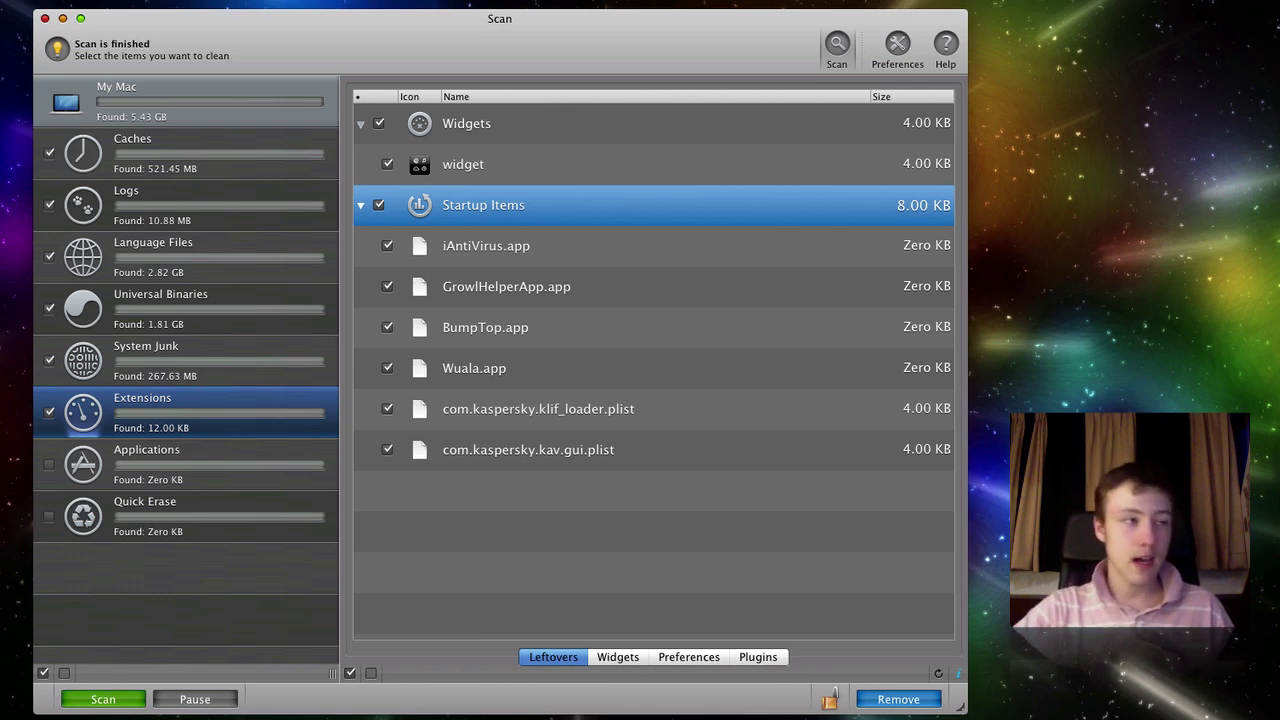
Look at the Applications and Quick Erase categories, ending on the Applications drop area.
click(214, 451)
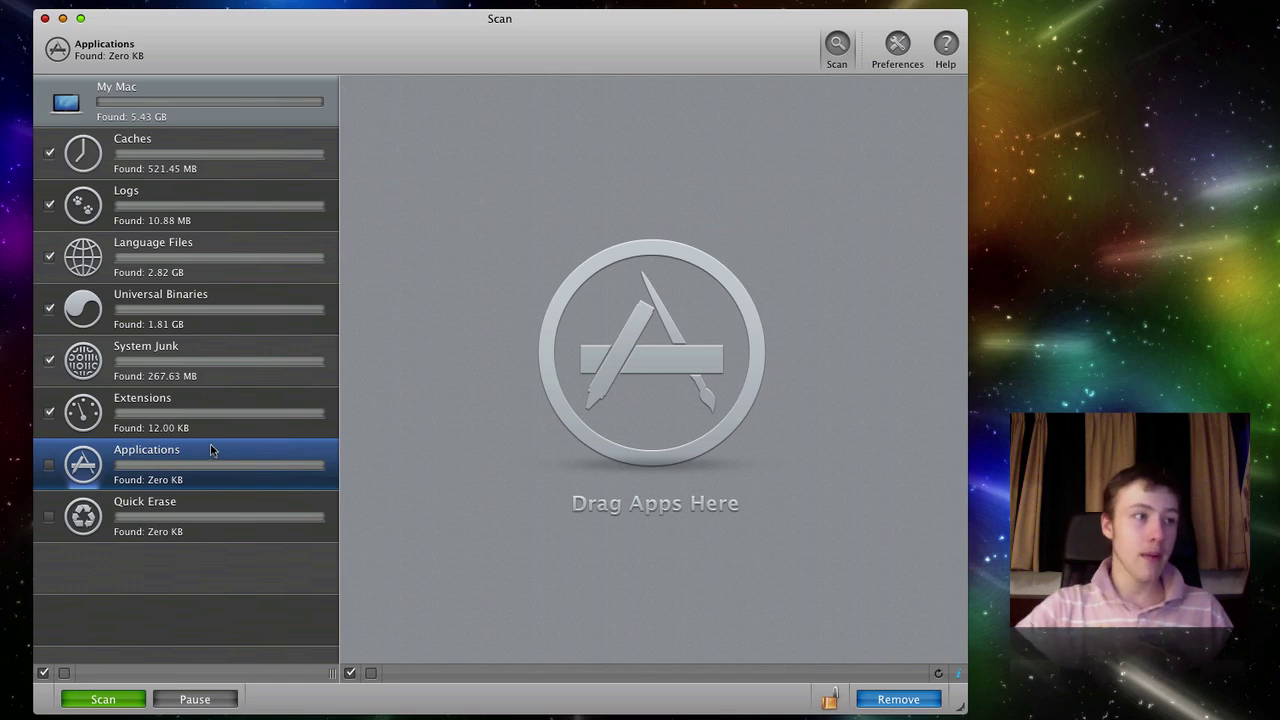
click(200, 535)
click(224, 486)
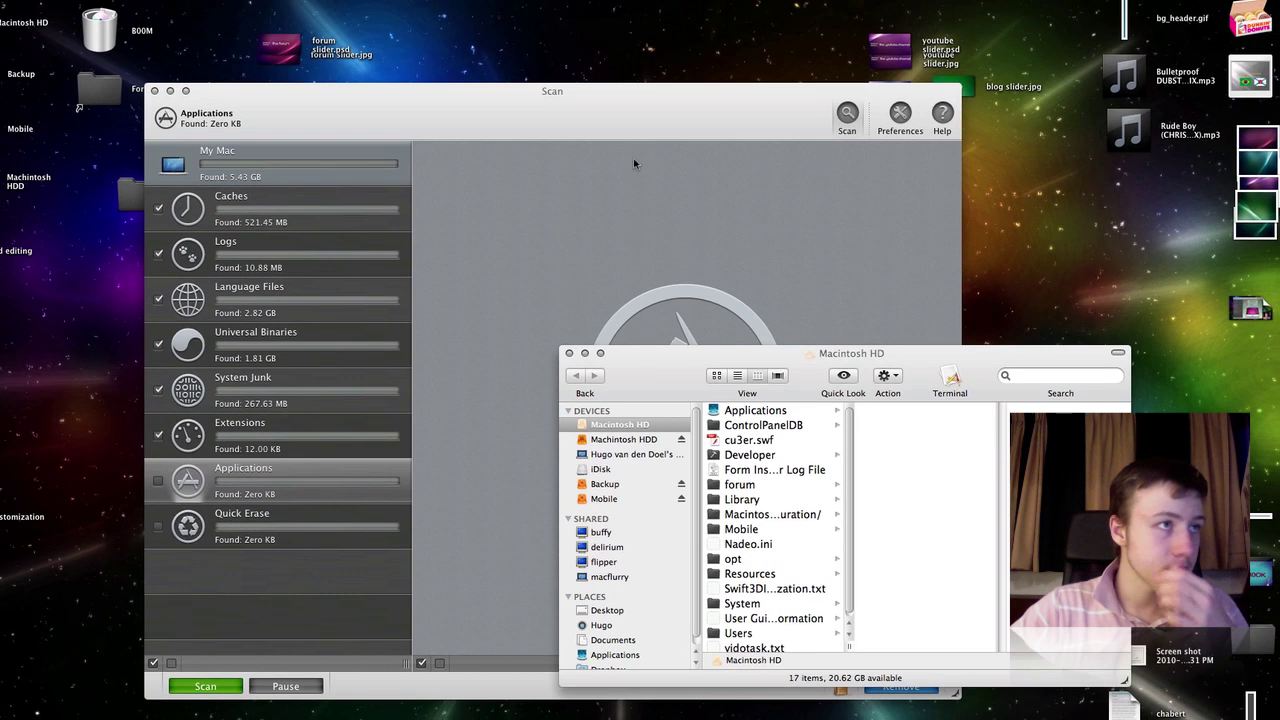
Move the Scan and Finder windows apart so the application drop area is uncovered.
click(603, 52)
drag(643, 122, 425, 53)
click(916, 359)
drag(916, 359, 1036, 297)
Find Adium in the Applications folder and add it to the list of applications to uninstall.
scroll(1025, 442, down, 5)
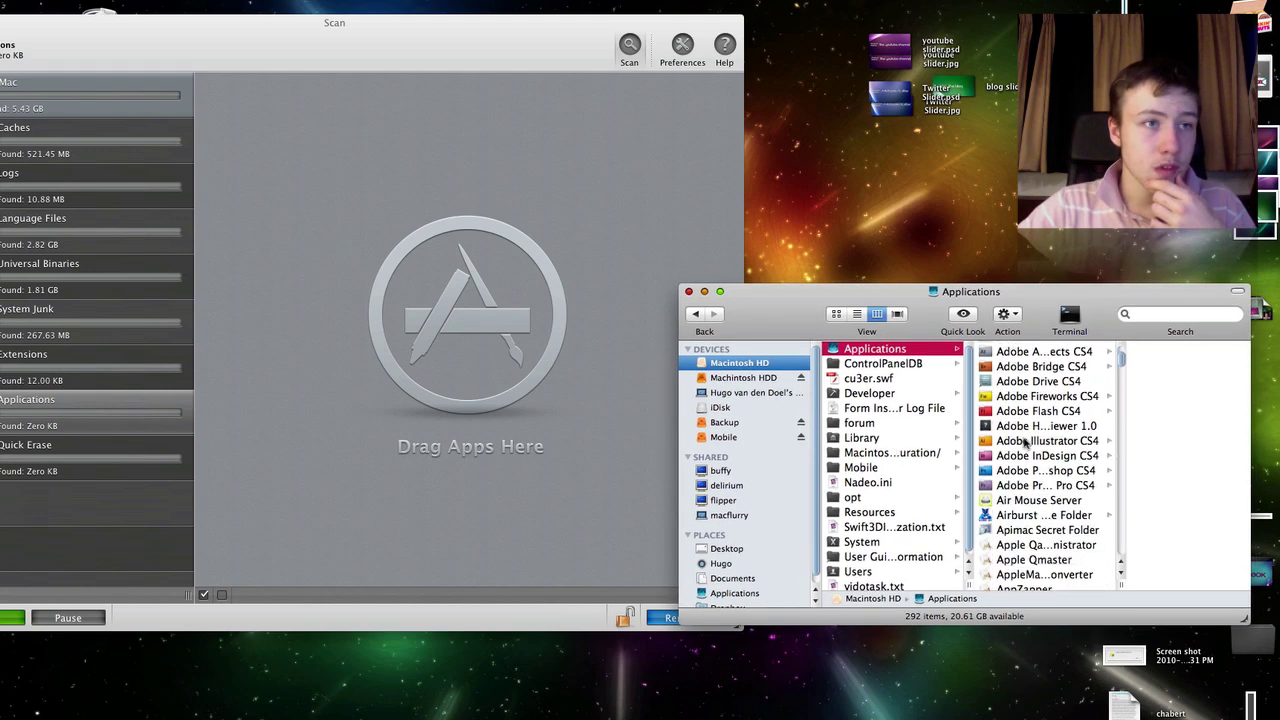
scroll(1025, 442, up, 5)
click(1026, 455)
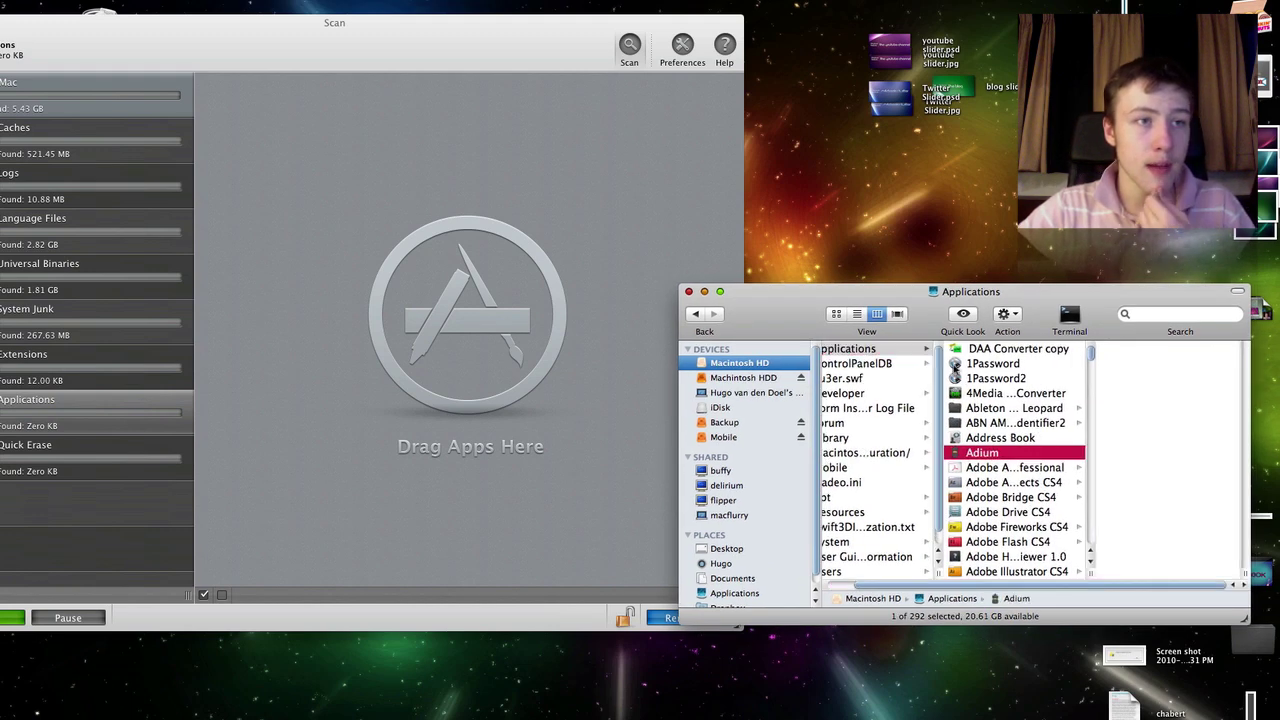
drag(900, 298, 940, 388)
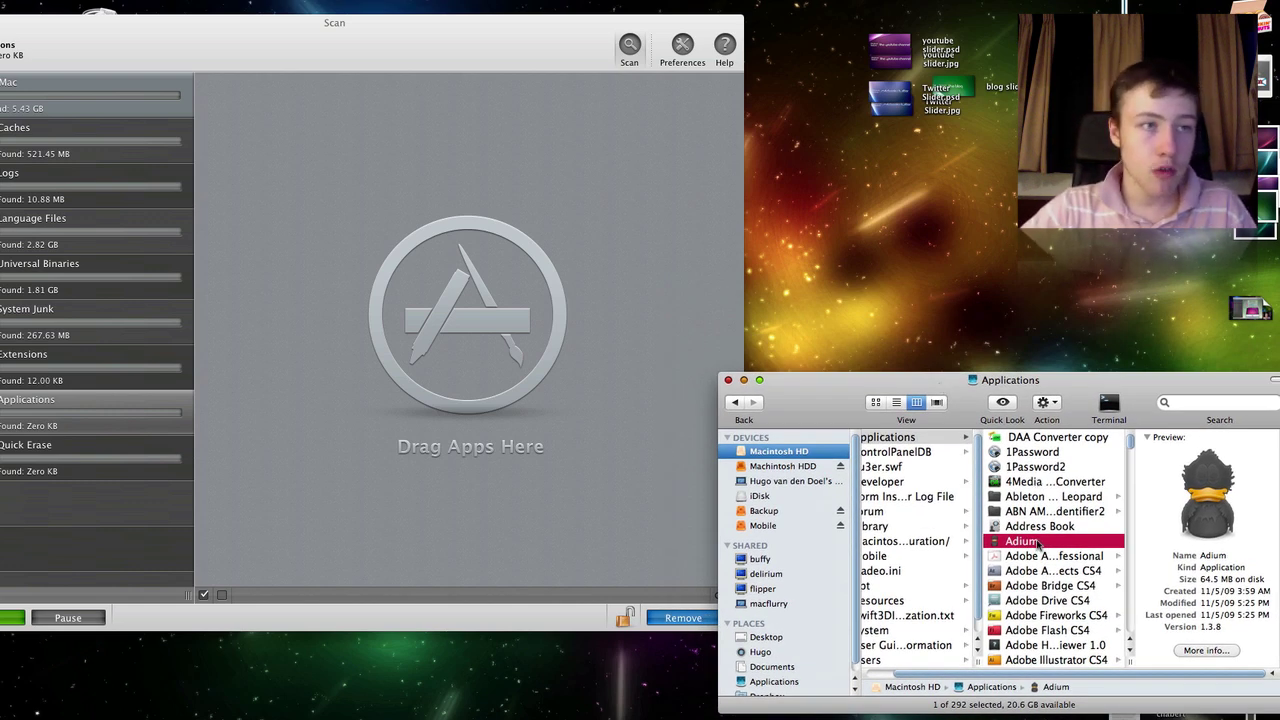
drag(1022, 543, 478, 344)
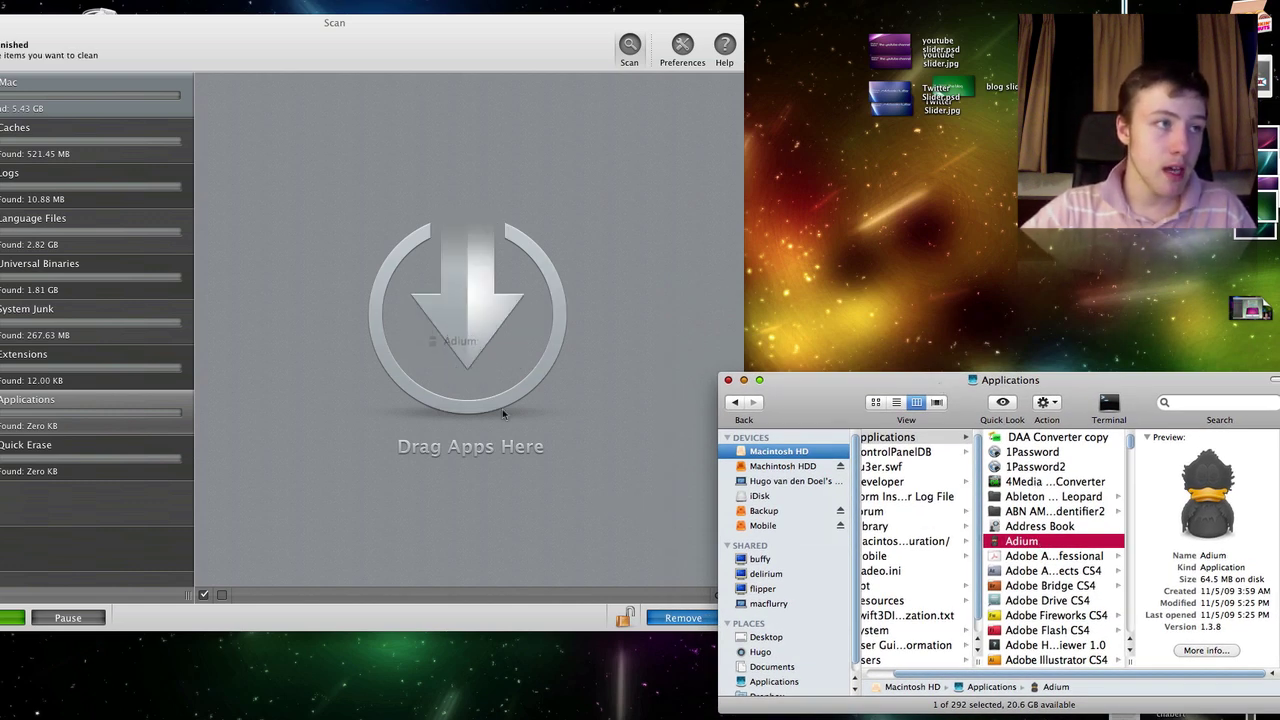
drag(502, 412, 378, 386)
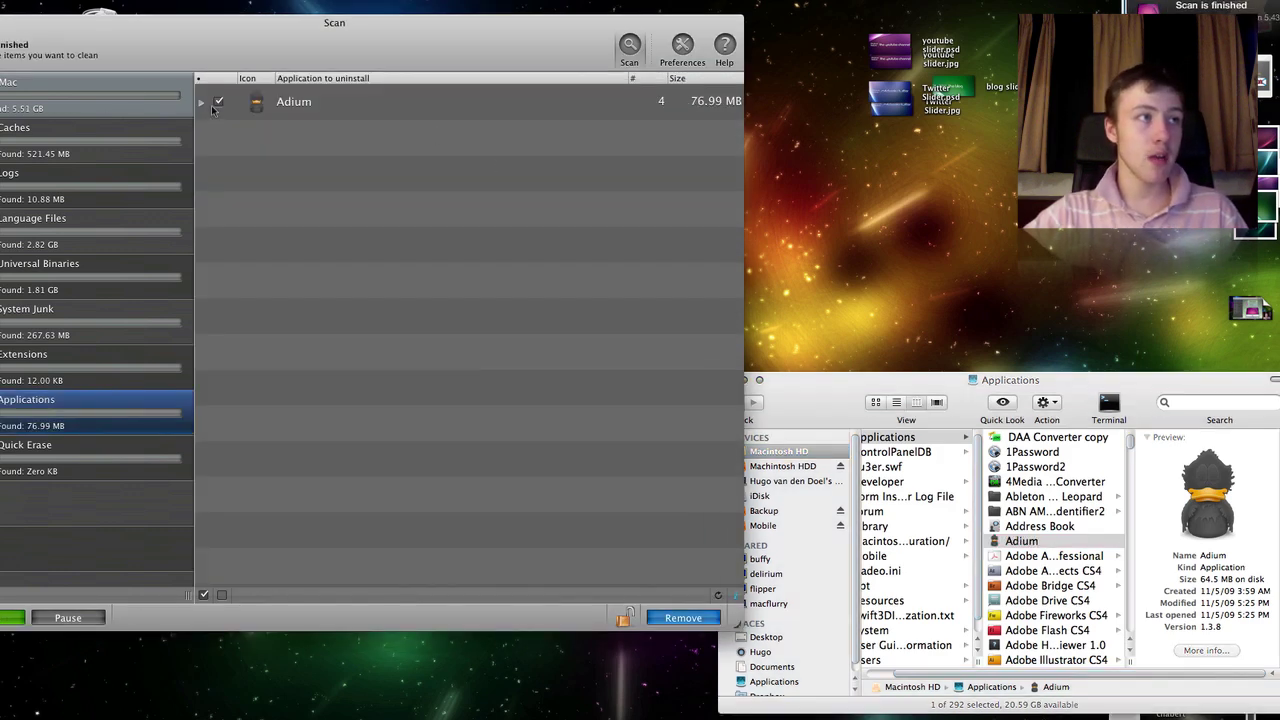
Expand the Adium entry, examine each of its associated files, and collapse the entry again.
click(203, 103)
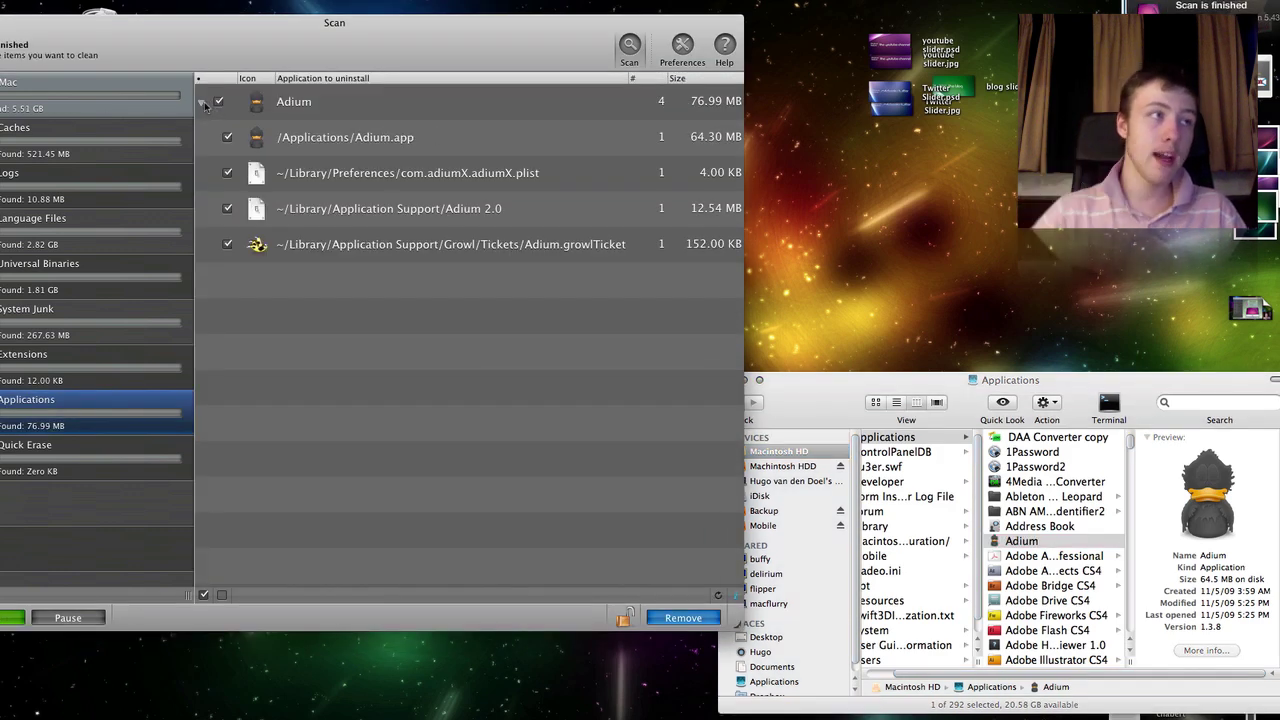
click(390, 140)
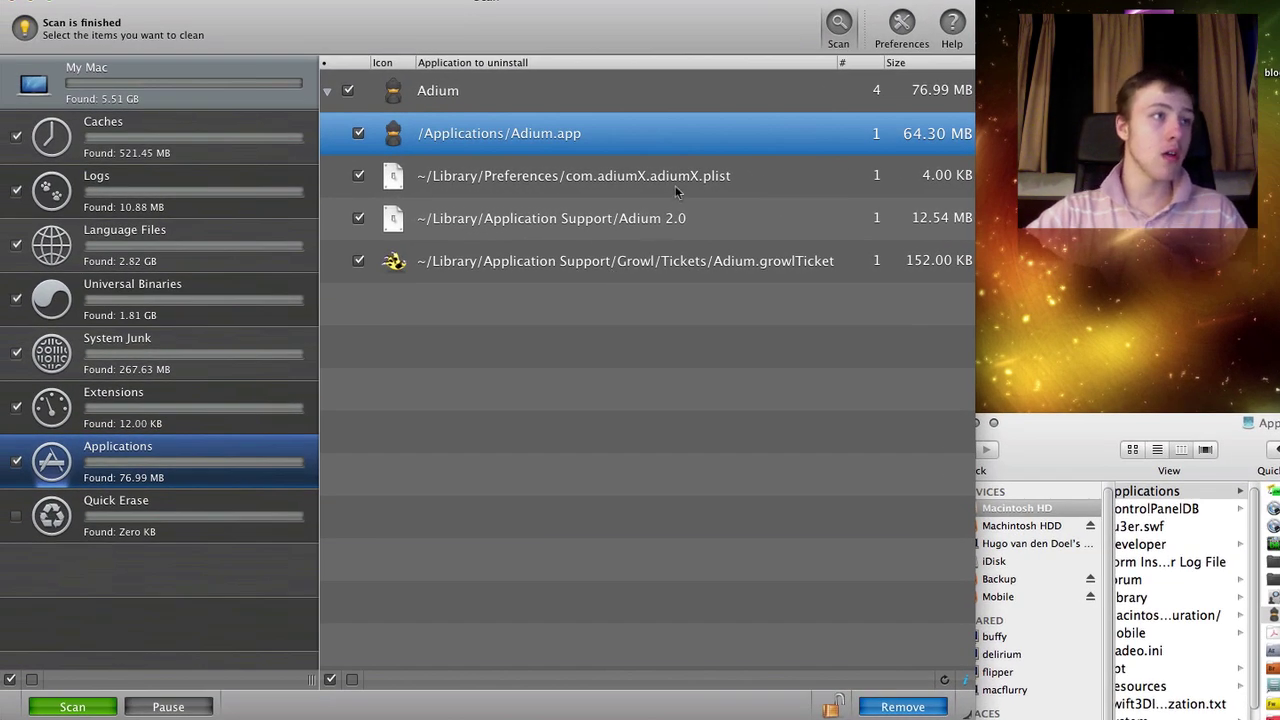
click(676, 188)
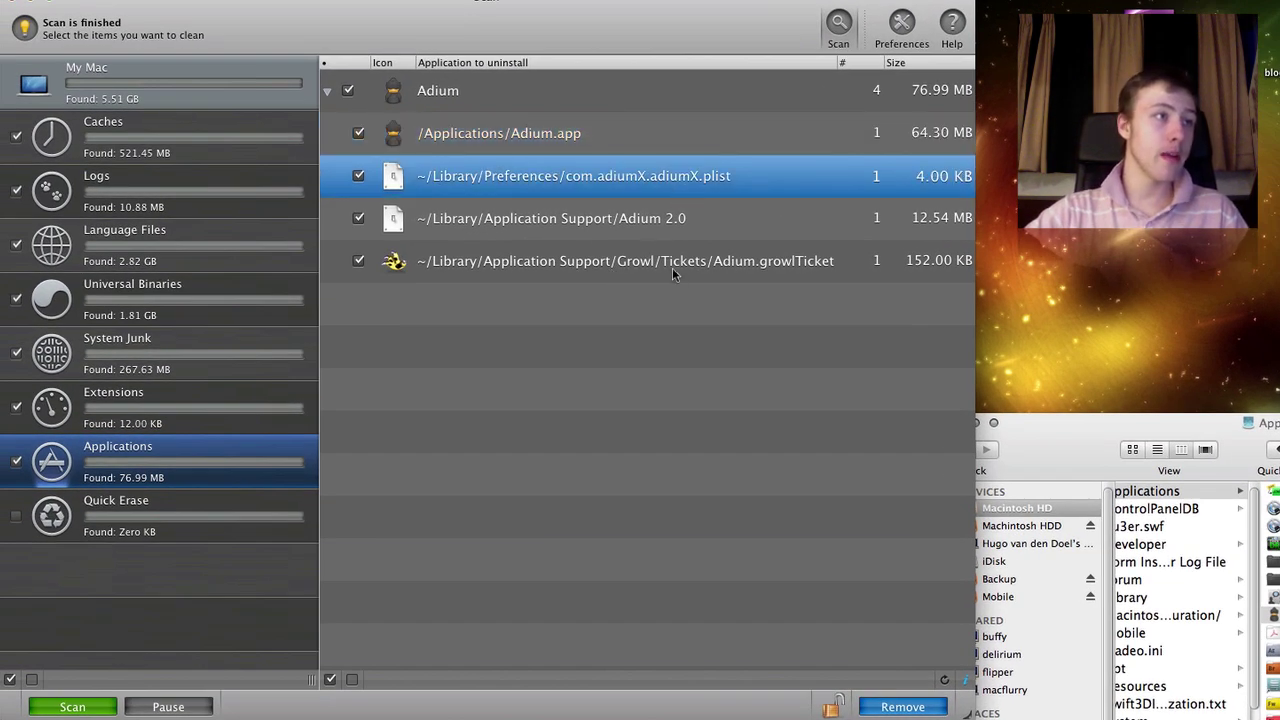
click(641, 215)
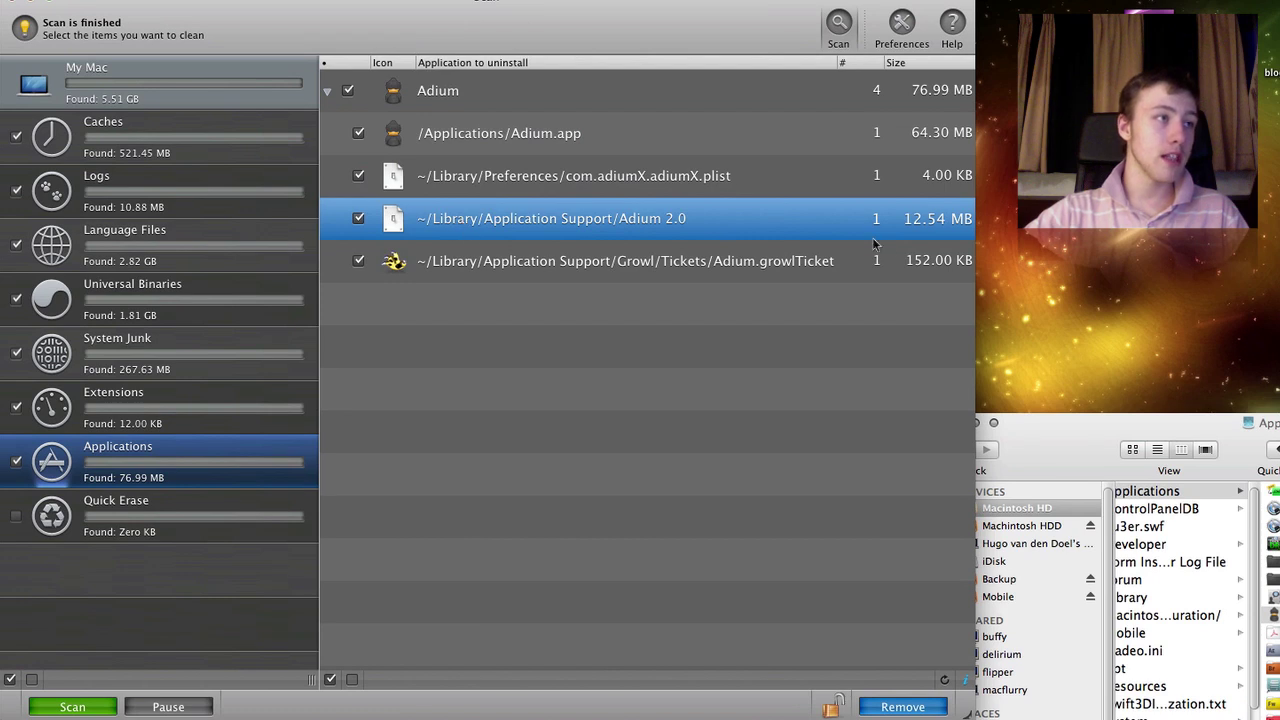
click(736, 268)
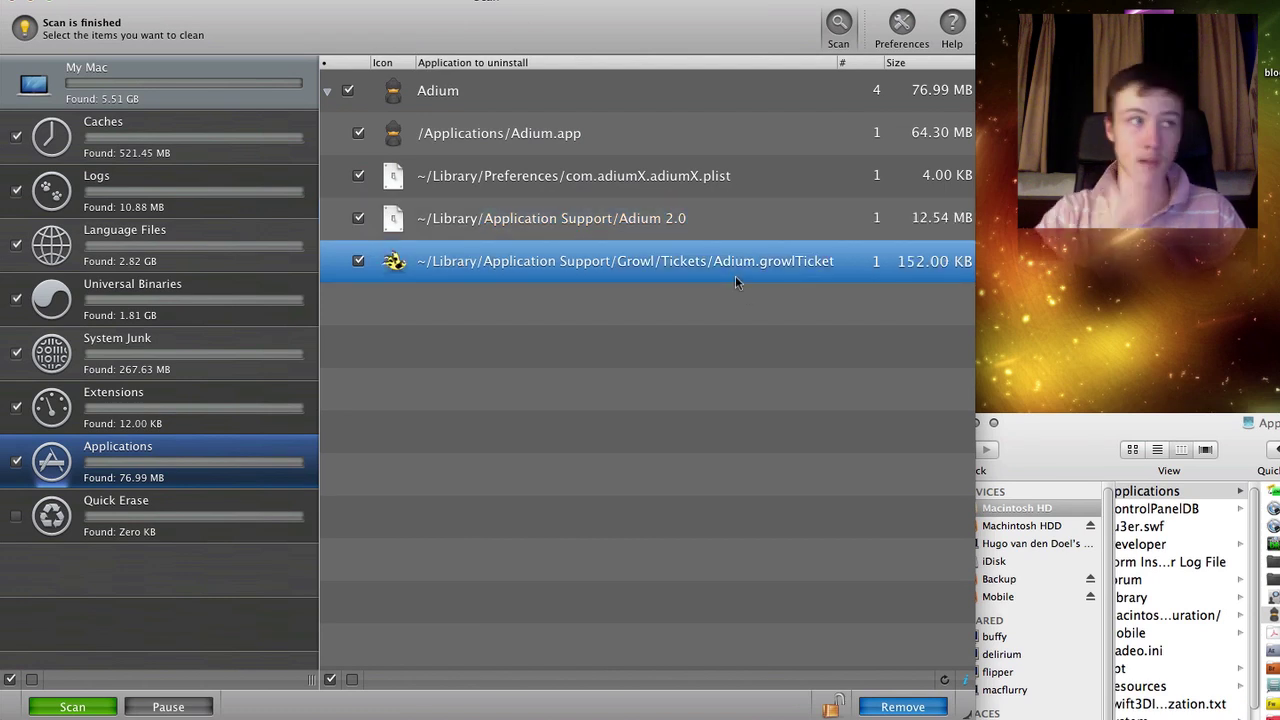
click(602, 105)
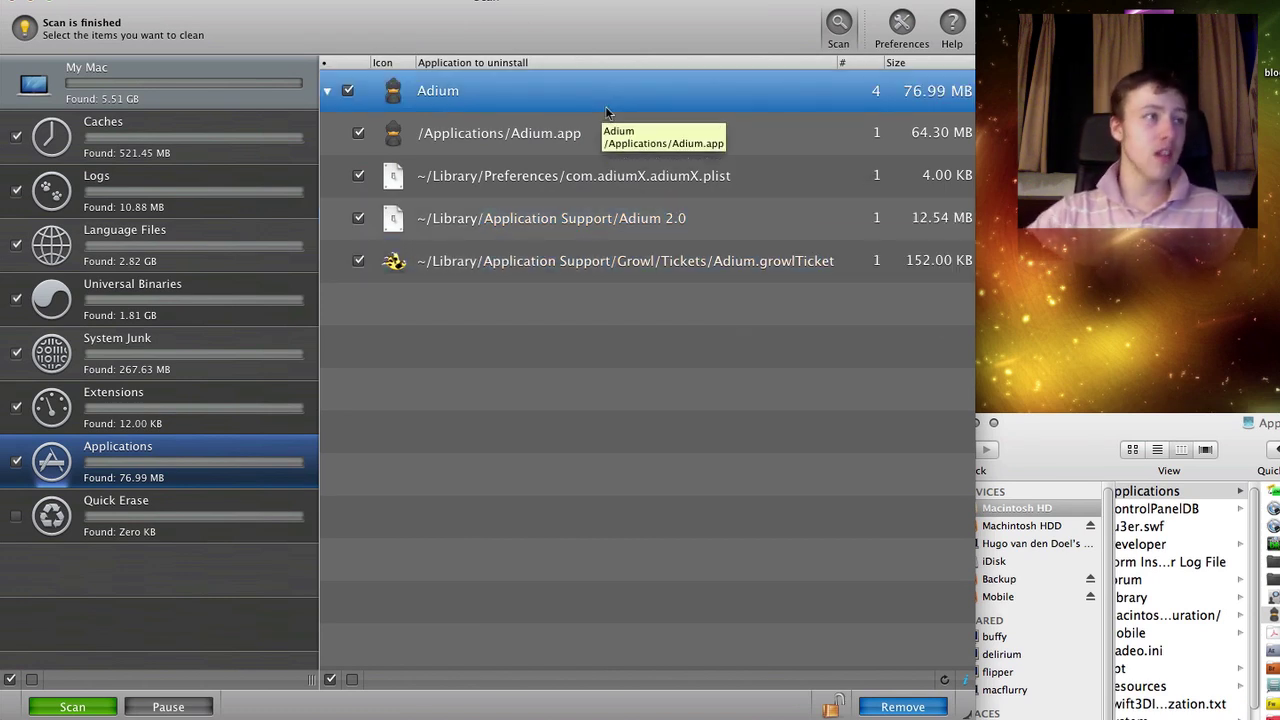
click(330, 93)
Add Adium to the list of applications to uninstall a second time.
drag(360, 14, 412, 15)
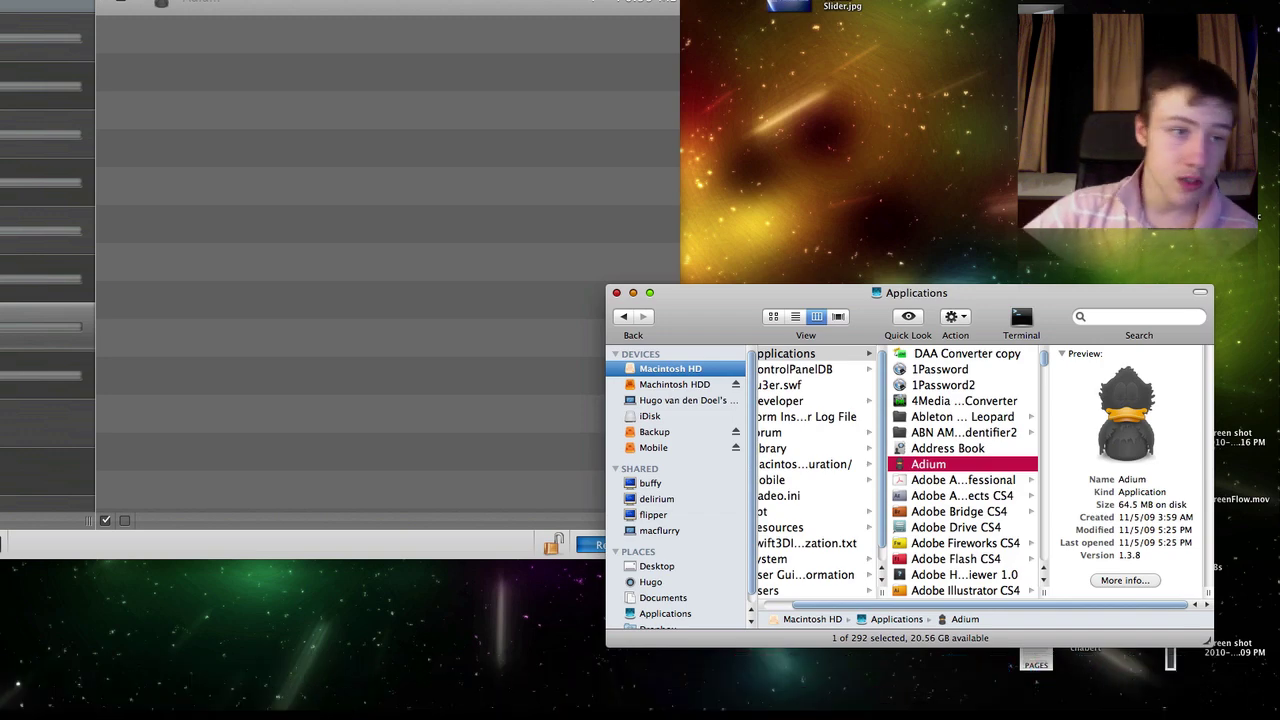
mouse_move(1175, 688)
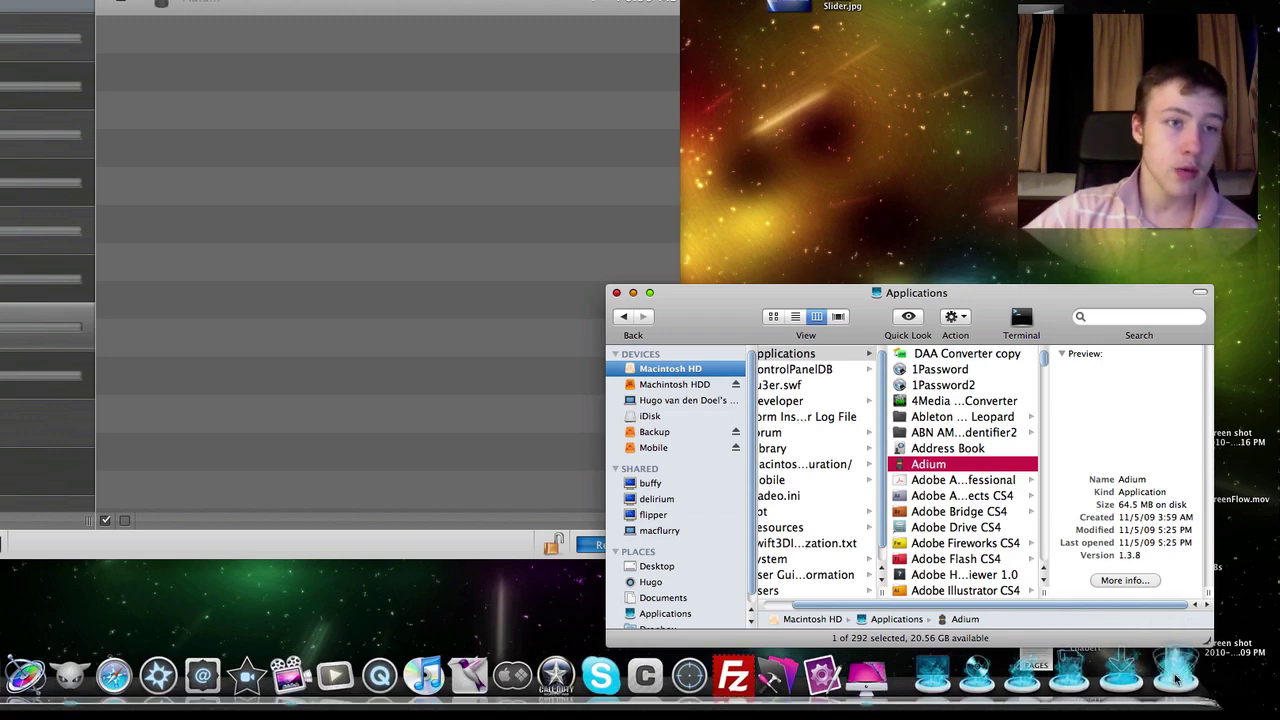
drag(1175, 680, 1176, 682)
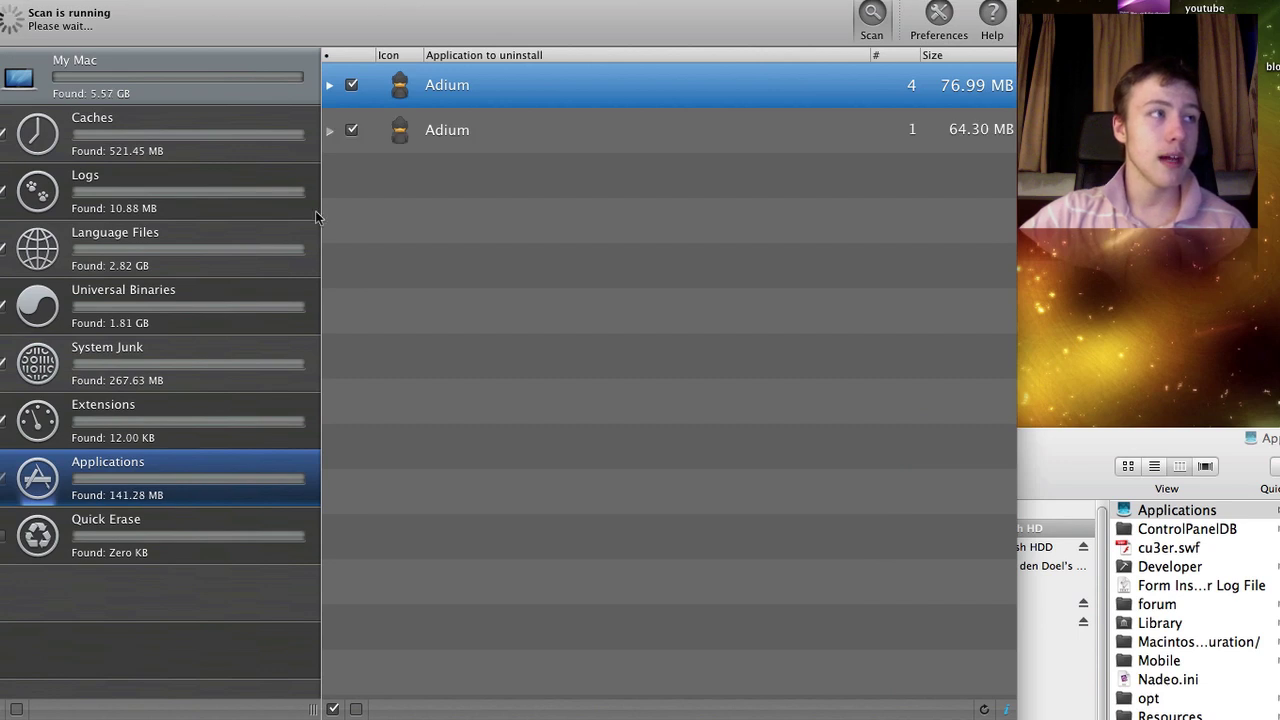
Expand the second Adium entry, examine its associated files in Trash and Library, and collapse the entry again.
click(330, 134)
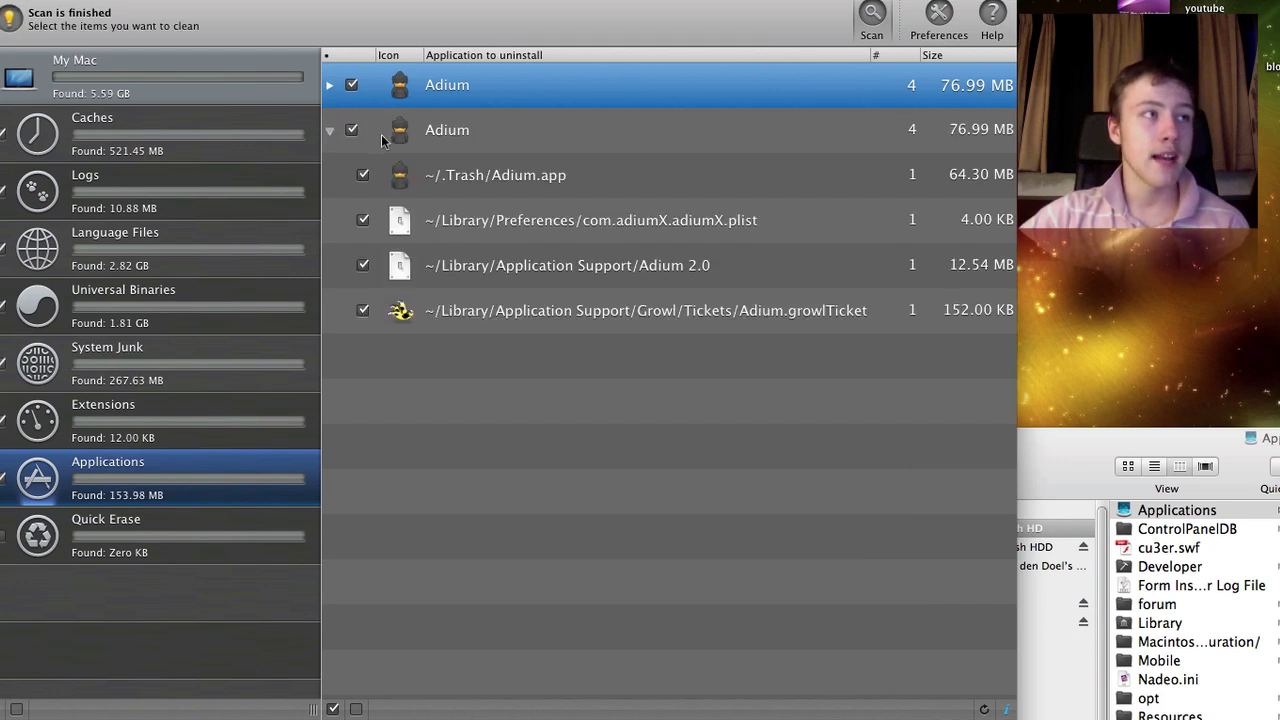
click(516, 161)
click(518, 220)
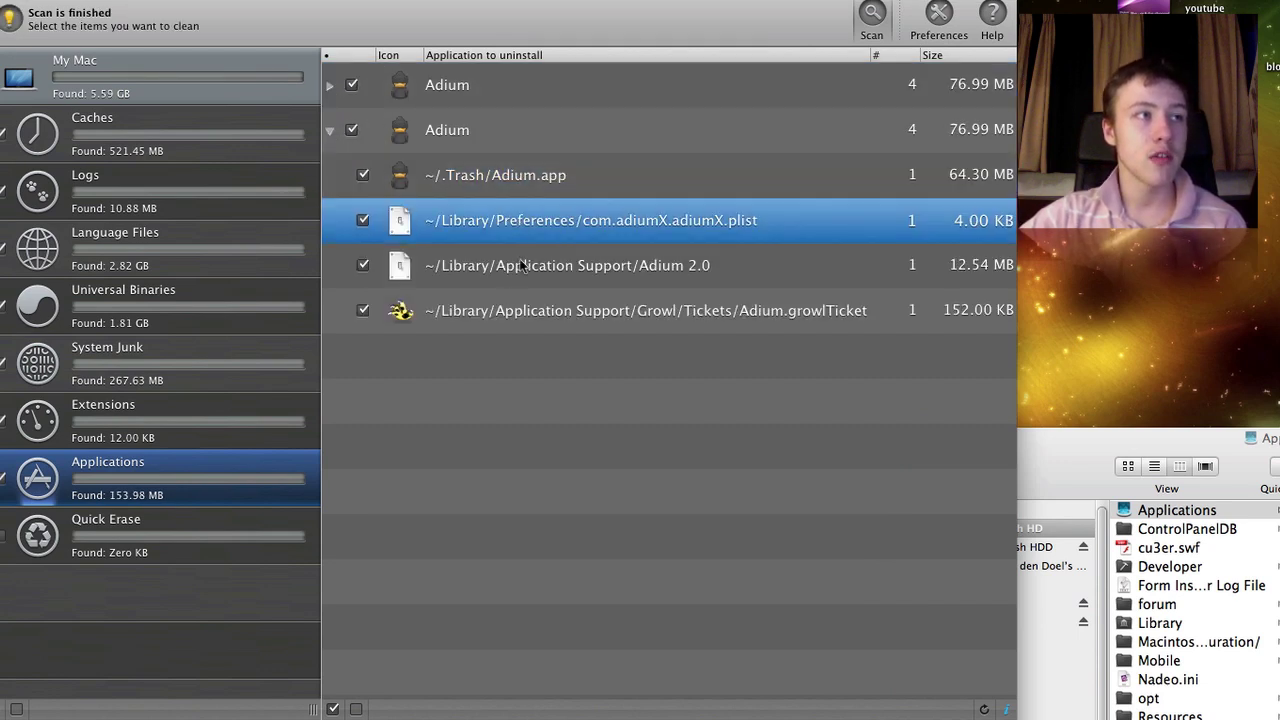
click(528, 300)
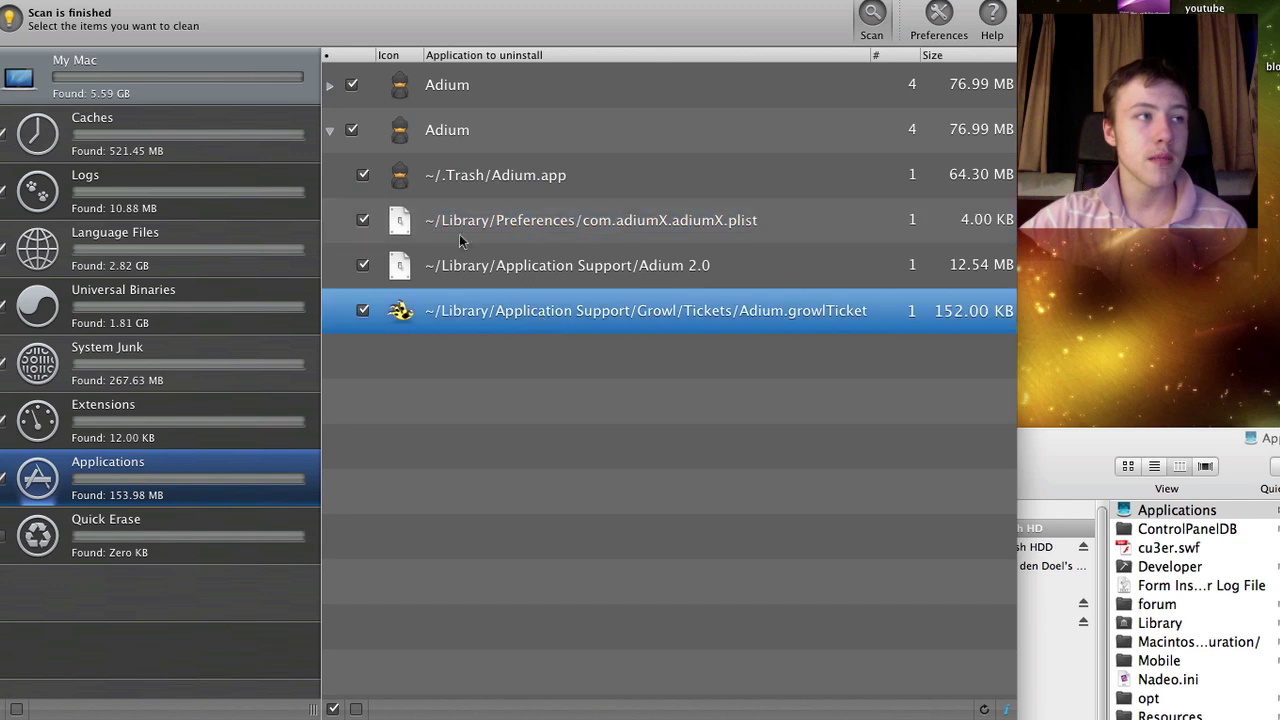
click(330, 131)
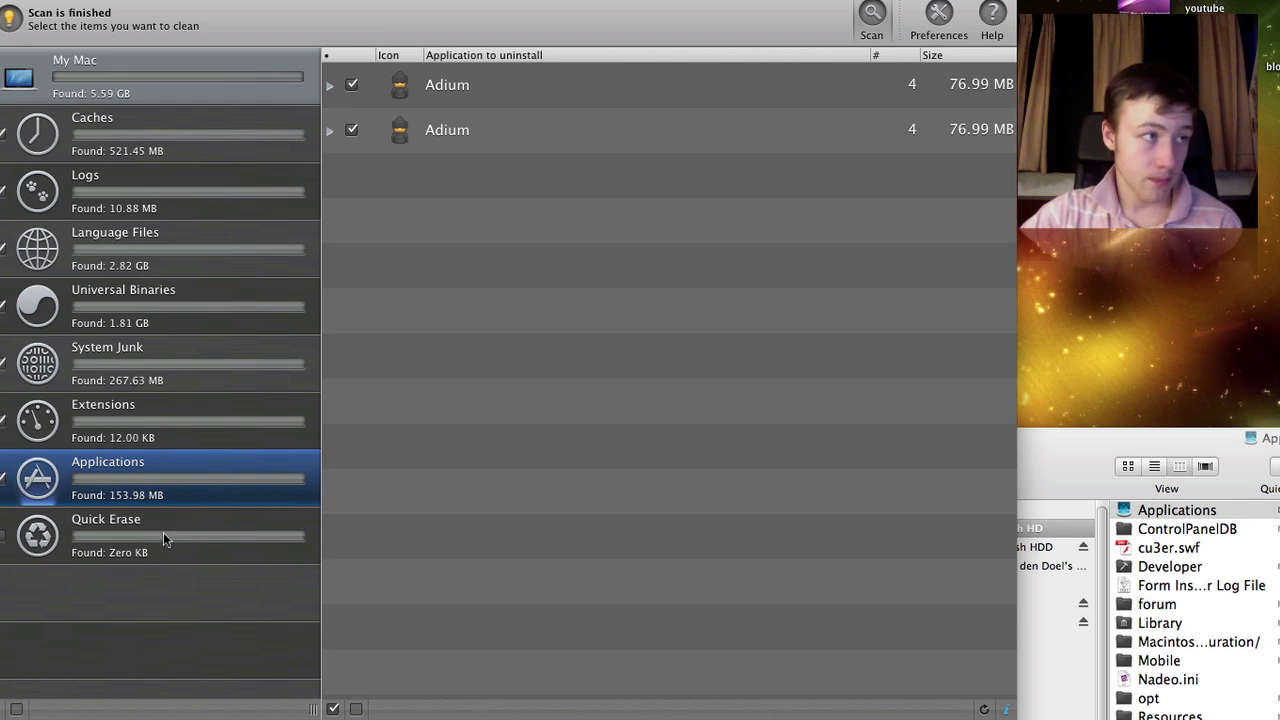
Add bg_header.gif from the desktop to the Quick Erase list and select its entry.
click(163, 536)
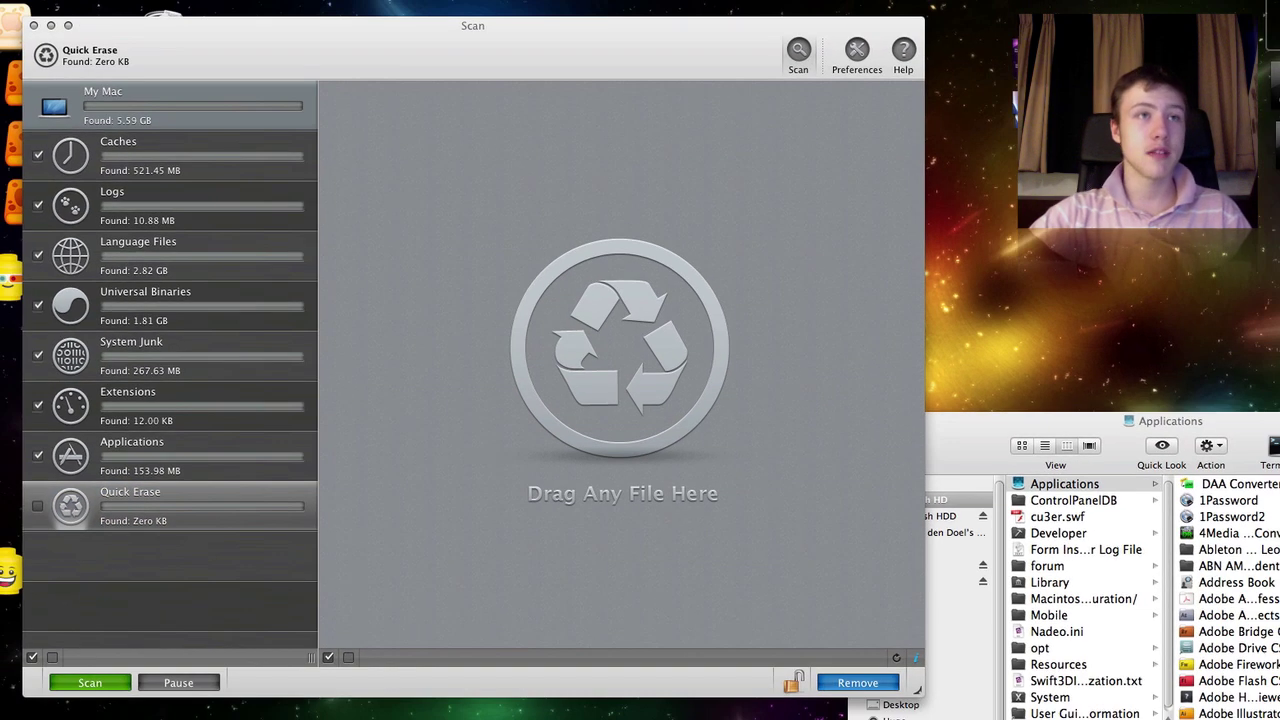
mouse_move(1275, 230)
mouse_down()
mouse_move(987, 220)
mouse_move(901, 312)
mouse_move(824, 314)
mouse_up()
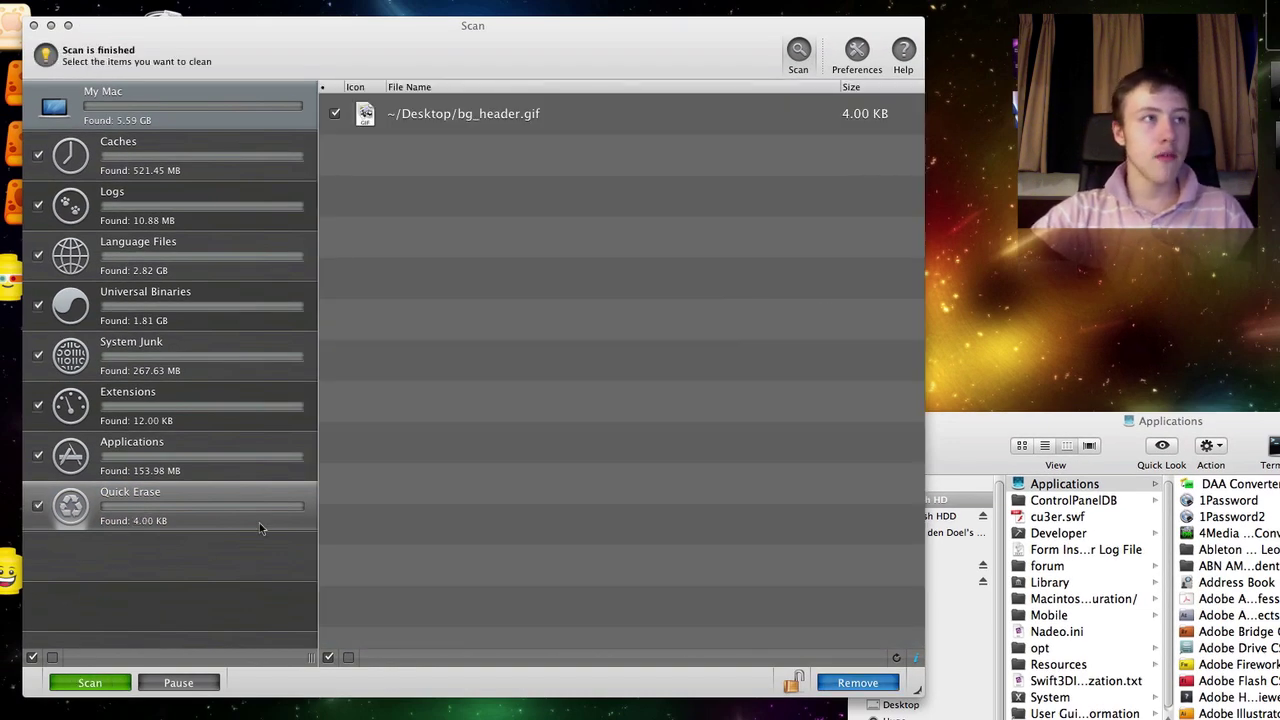
click(97, 513)
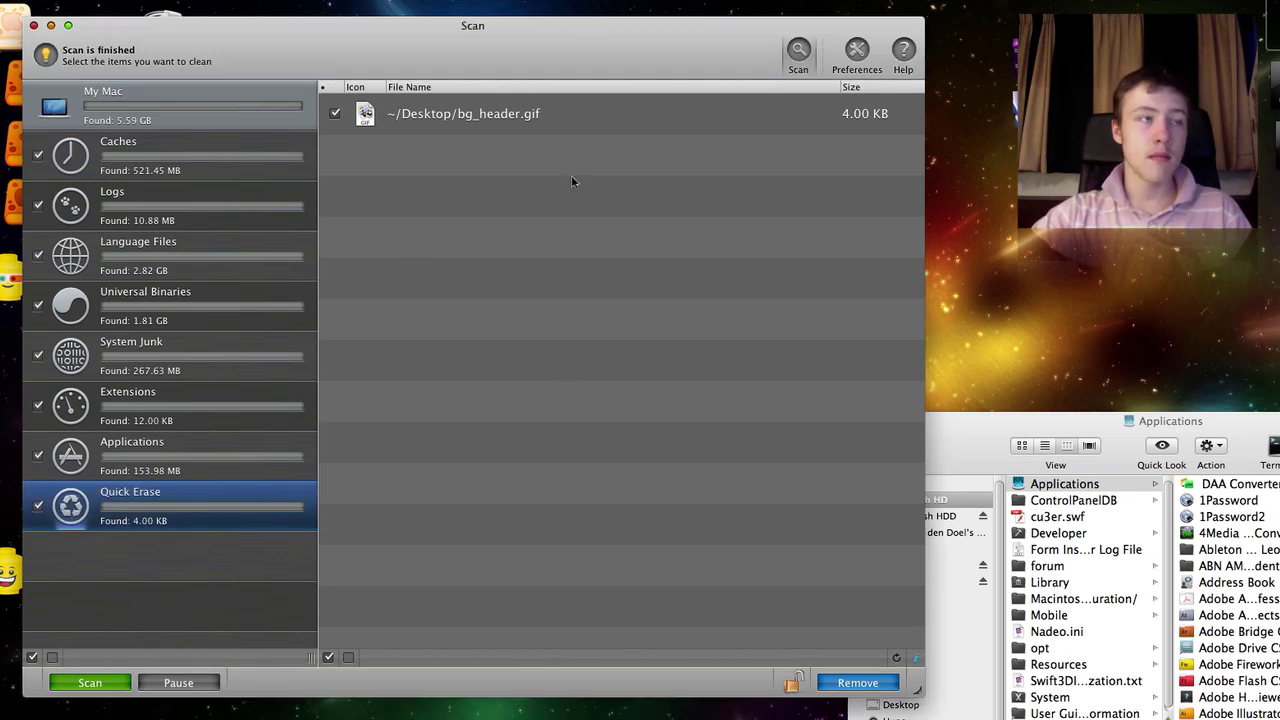
click(566, 120)
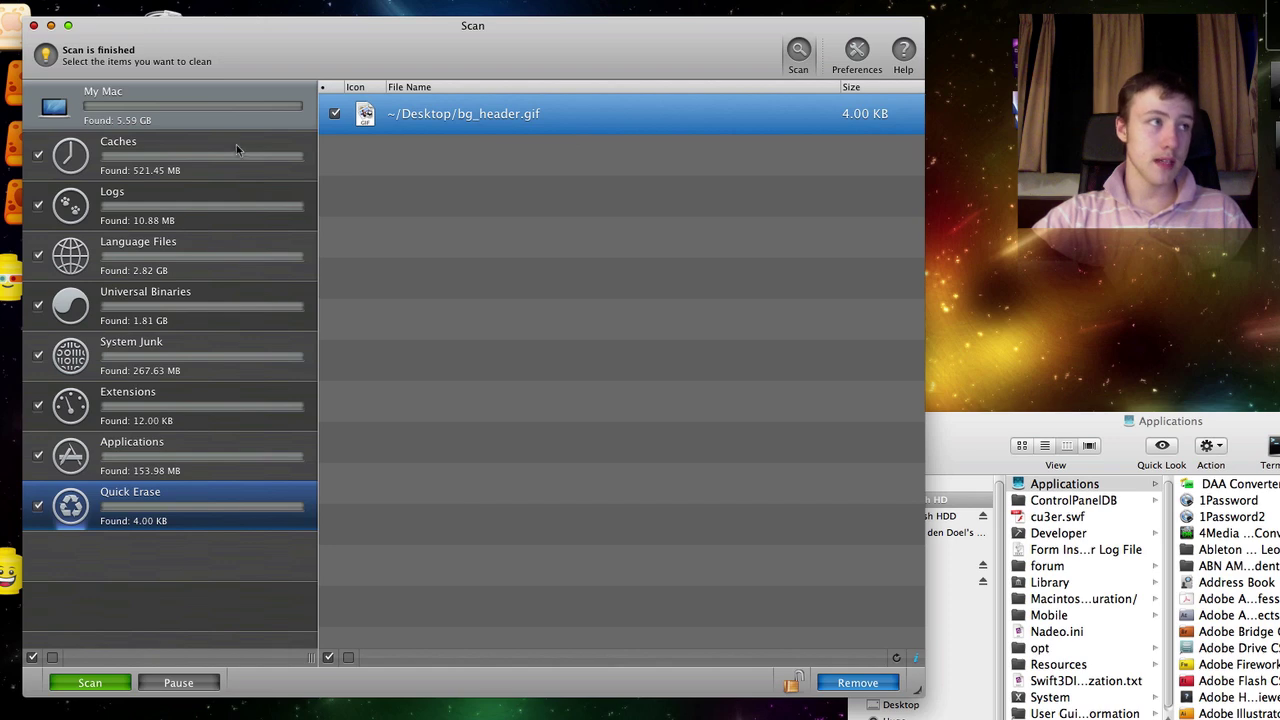
Return to the My Mac overview to review the overall scan summary.
click(170, 115)
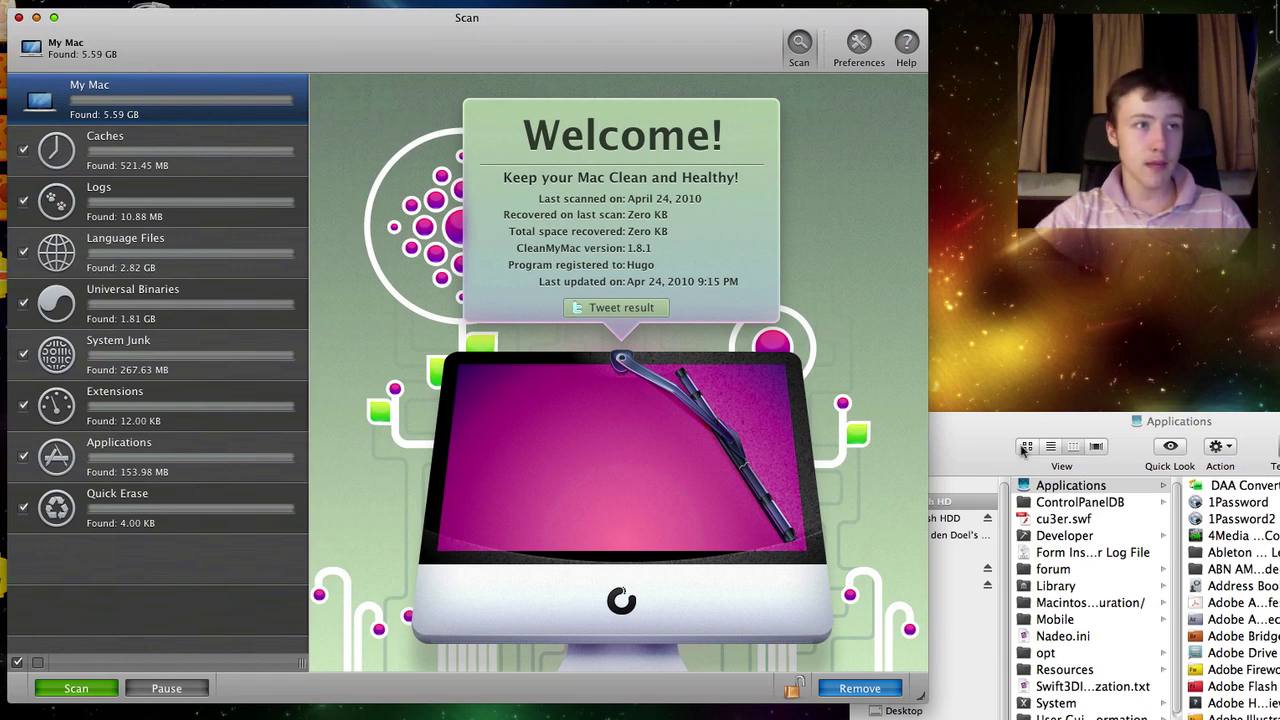
click(941, 433)
click(861, 421)
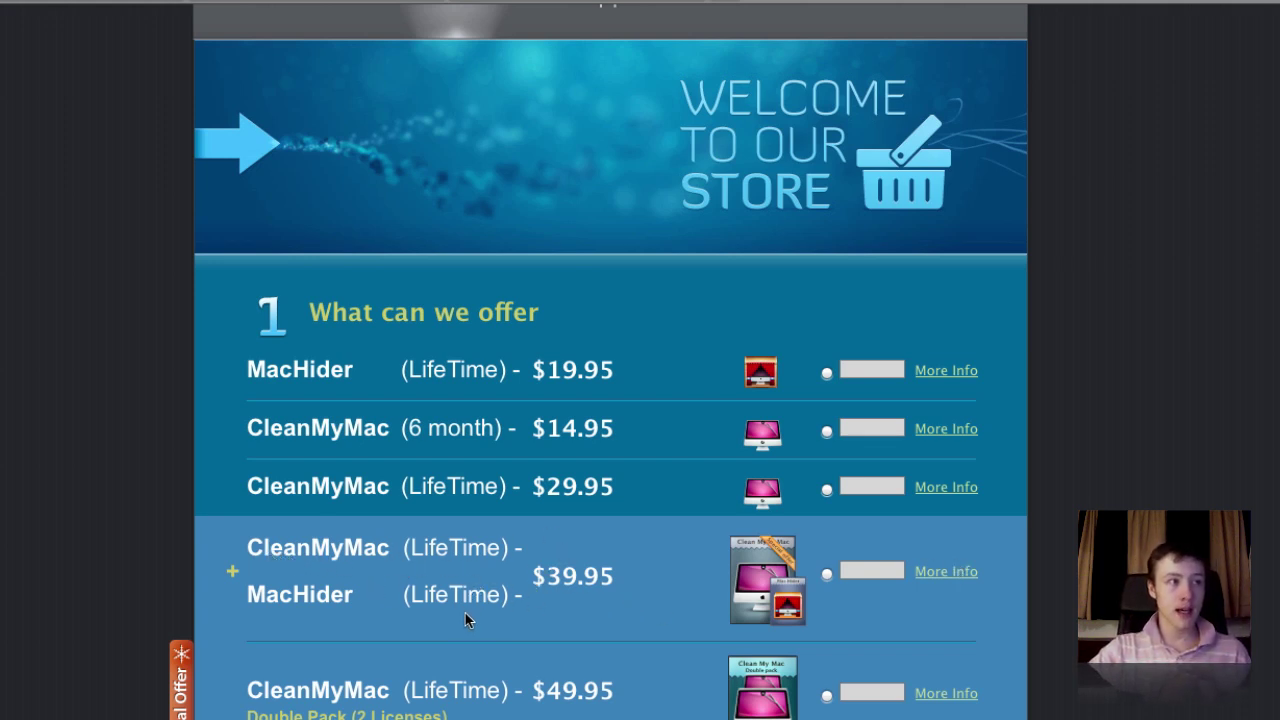
Examine the licence offers in the MacPaw web store, highlighting the CleanMyMac and MacHider lifetime bundle.
drag(603, 590, 315, 558)
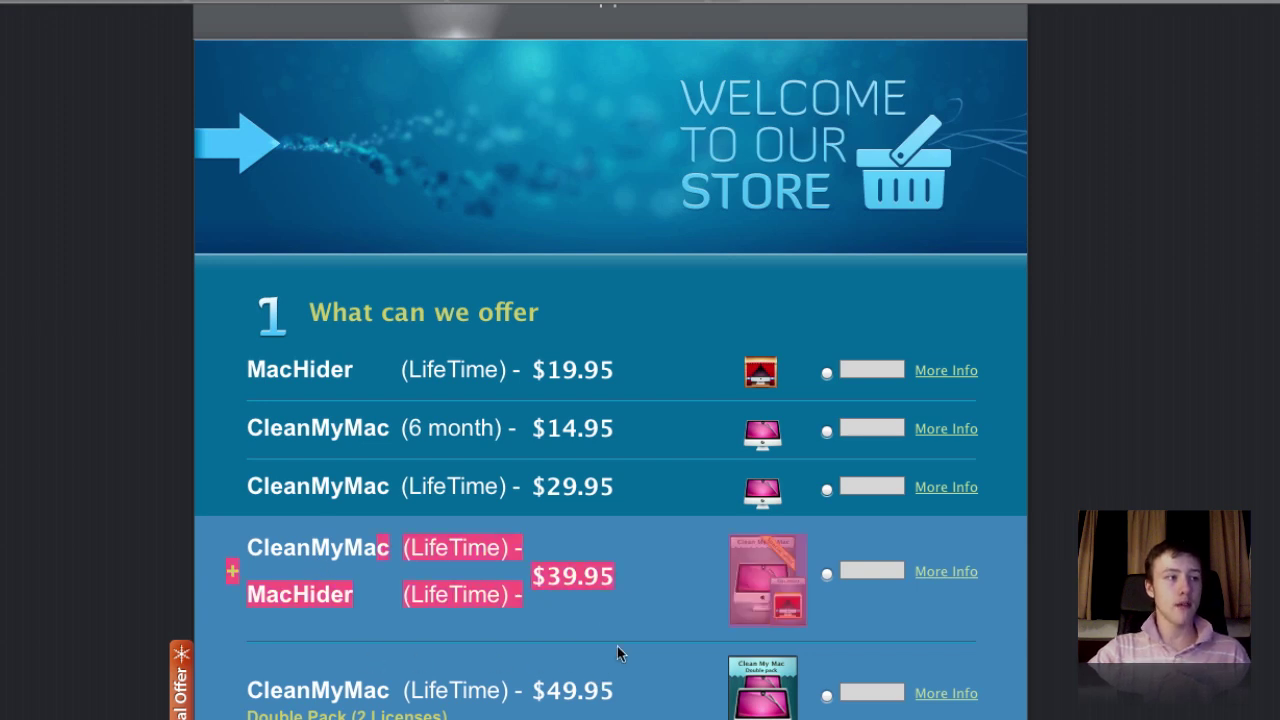
click(659, 584)
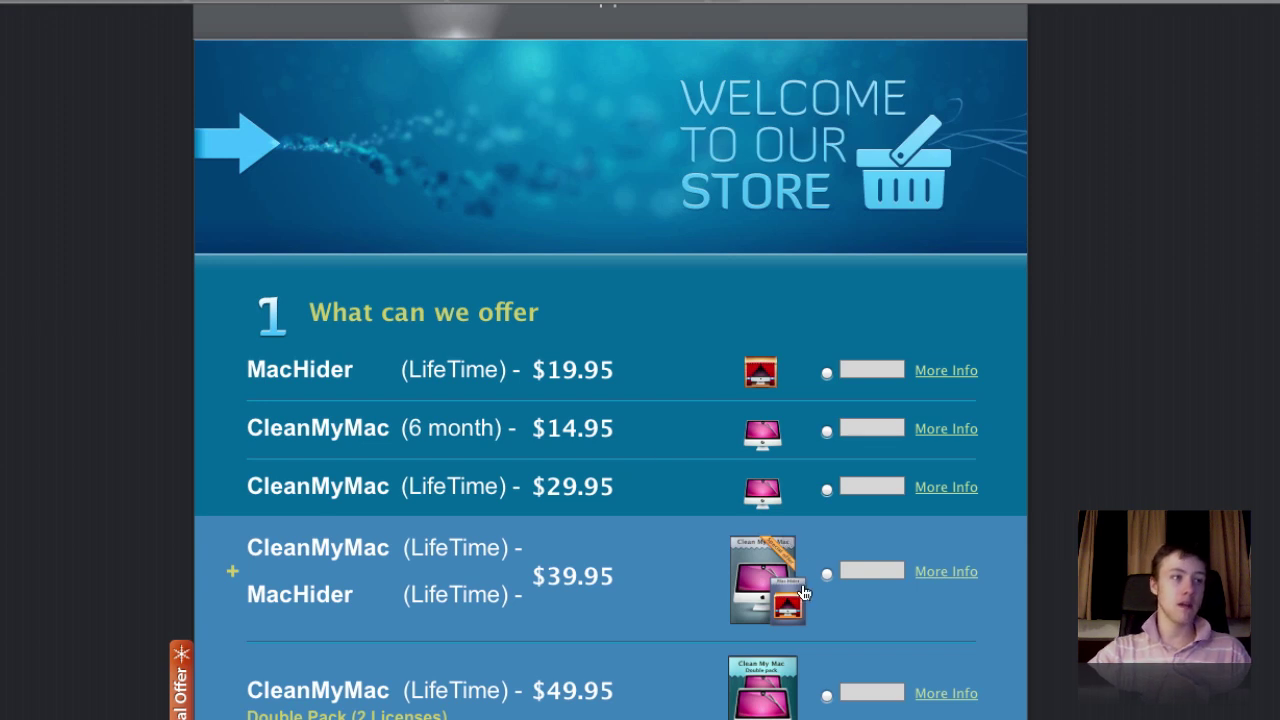
scroll(600, 540, down, 1)
scroll(552, 583, up, 4)
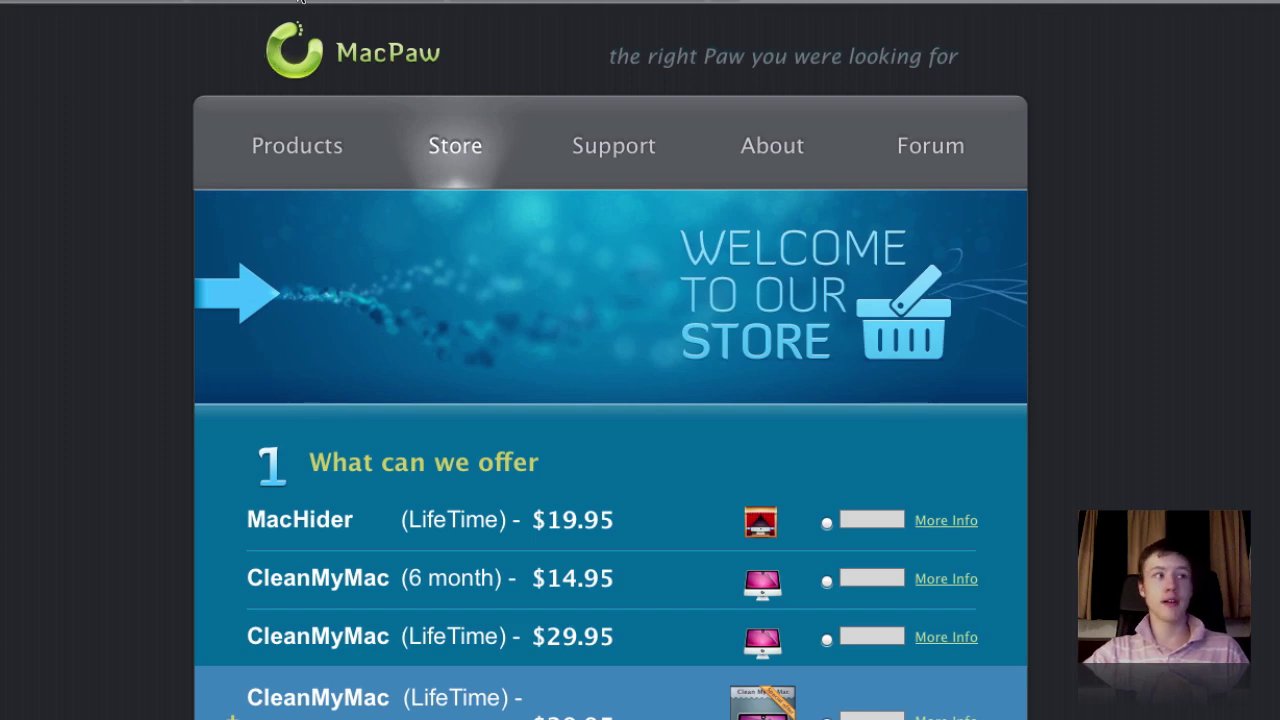
Open the MacPaw products page and look through CleanMyMac's description, features, screenshots and download options.
click(297, 145)
scroll(236, 365, down, 15)
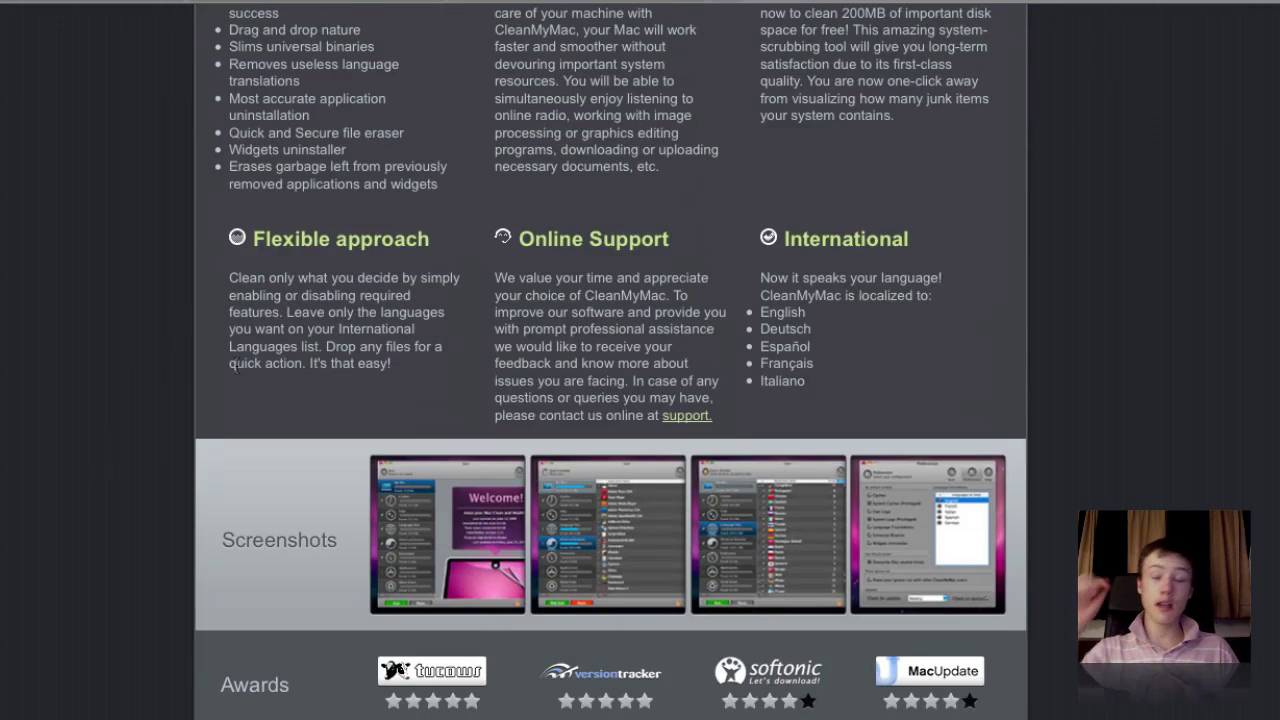
scroll(231, 380, up, 15)
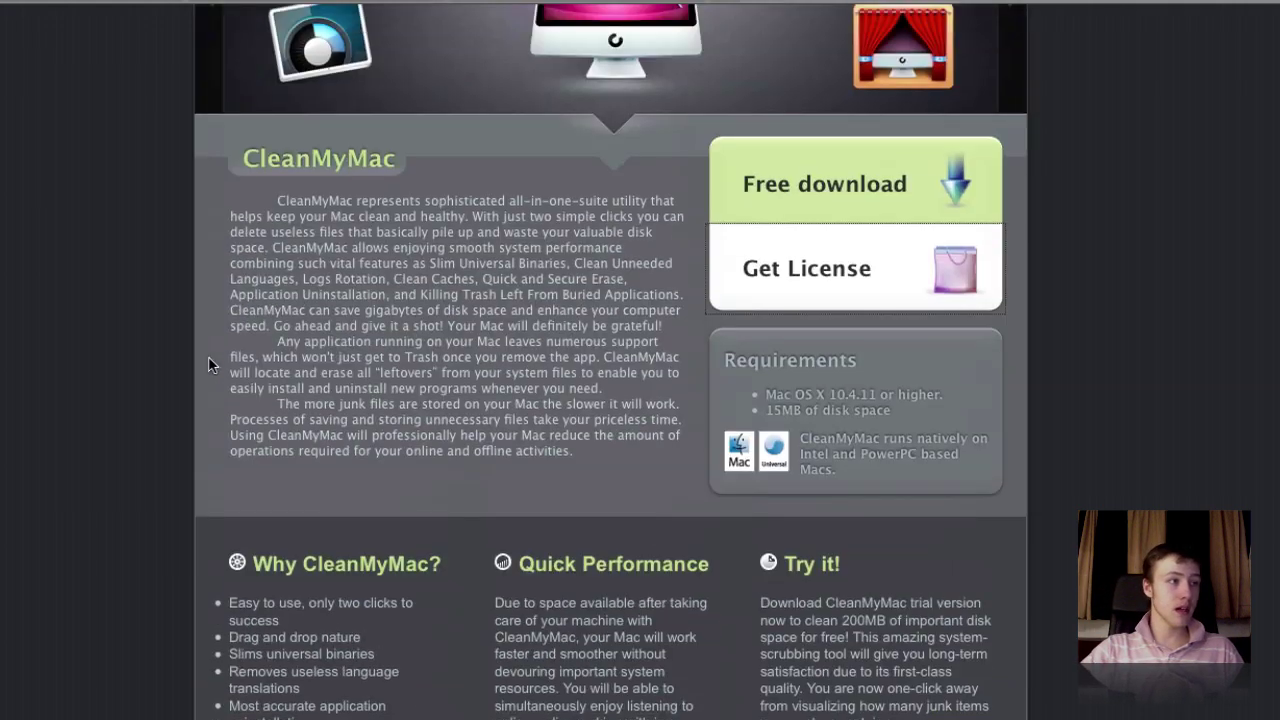
scroll(210, 368, down, 2)
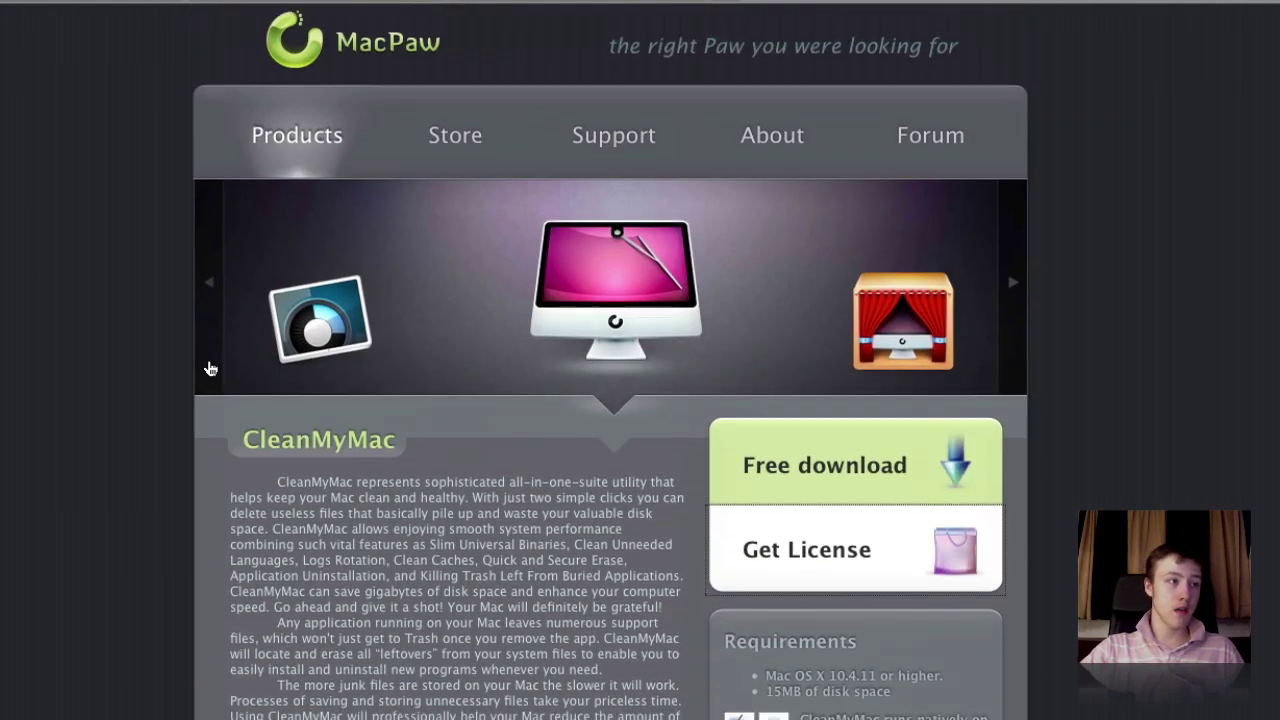